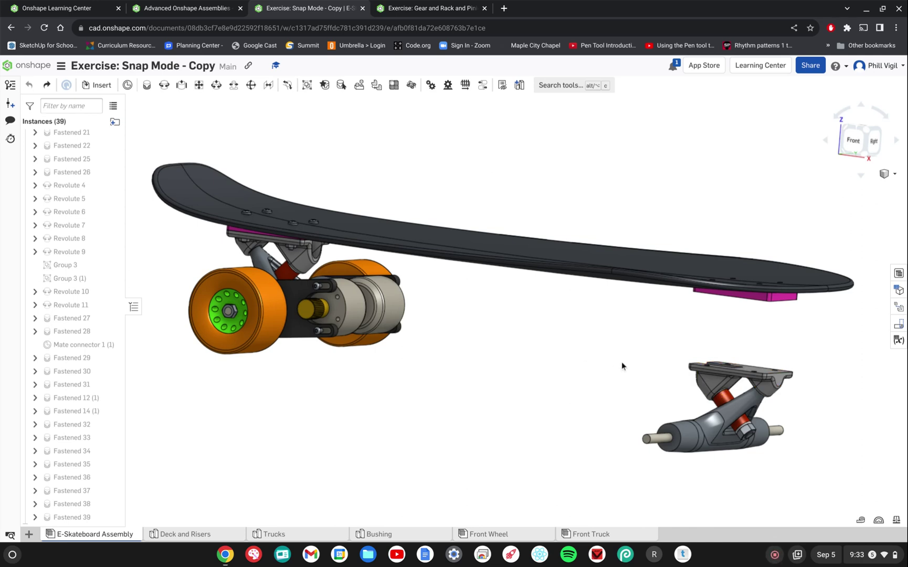
- Examine the detached front truck, the front riser's underside and how they should line up under the deck
right_drag(621, 362, 633, 371)
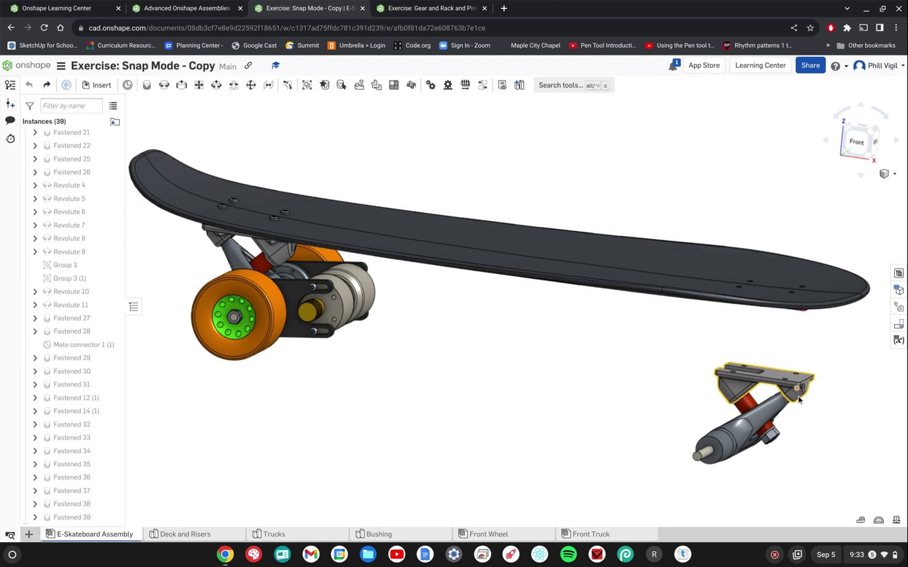
right_drag(832, 407, 794, 395)
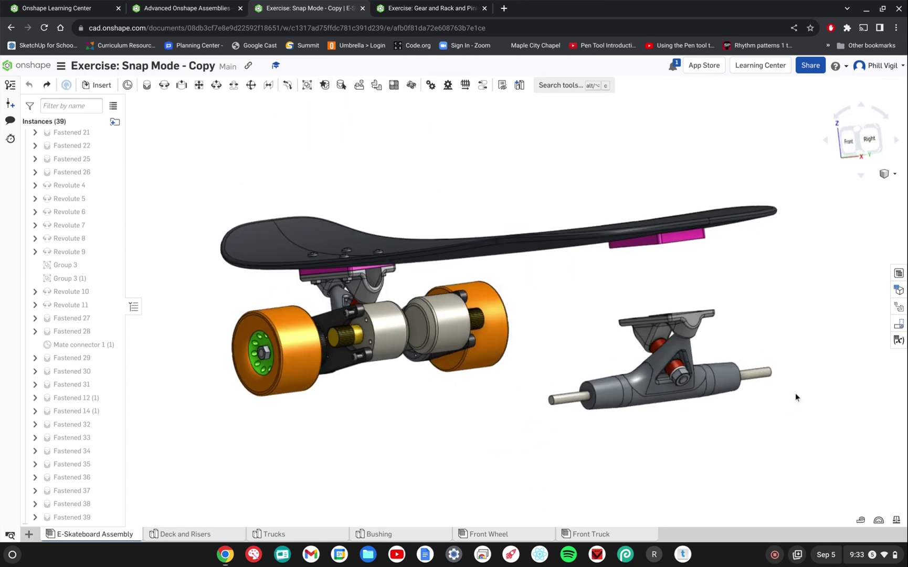
click(650, 332)
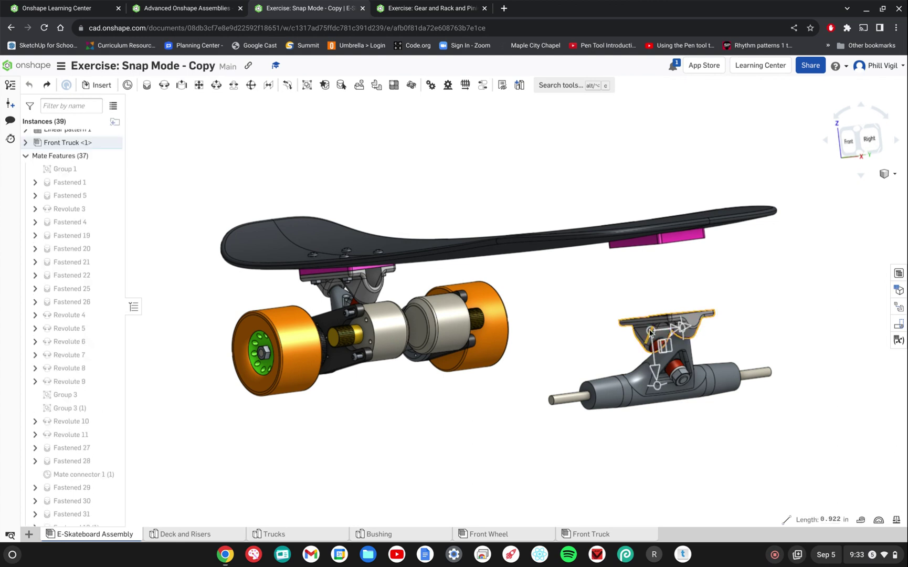
right_drag(659, 286, 724, 273)
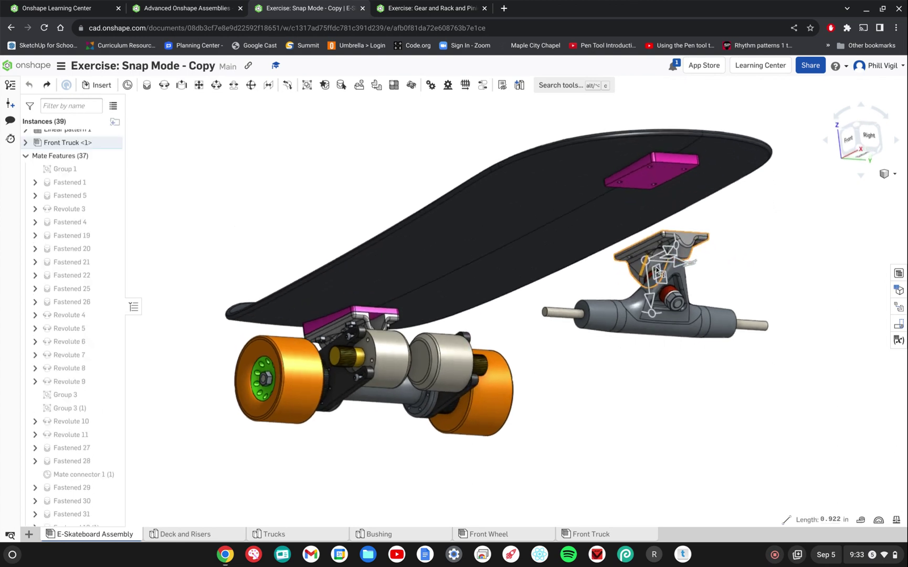
click(787, 260)
click(659, 180)
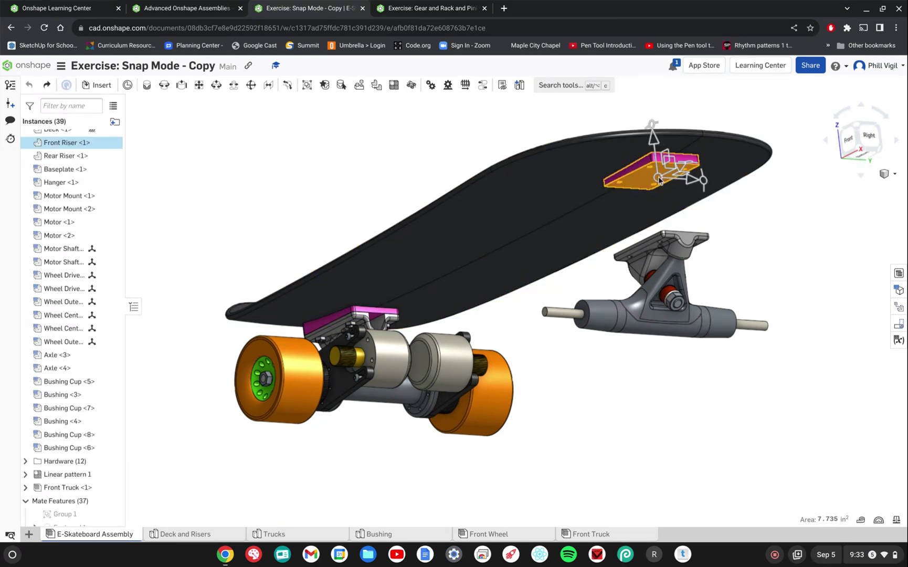
click(753, 242)
right_click(753, 241)
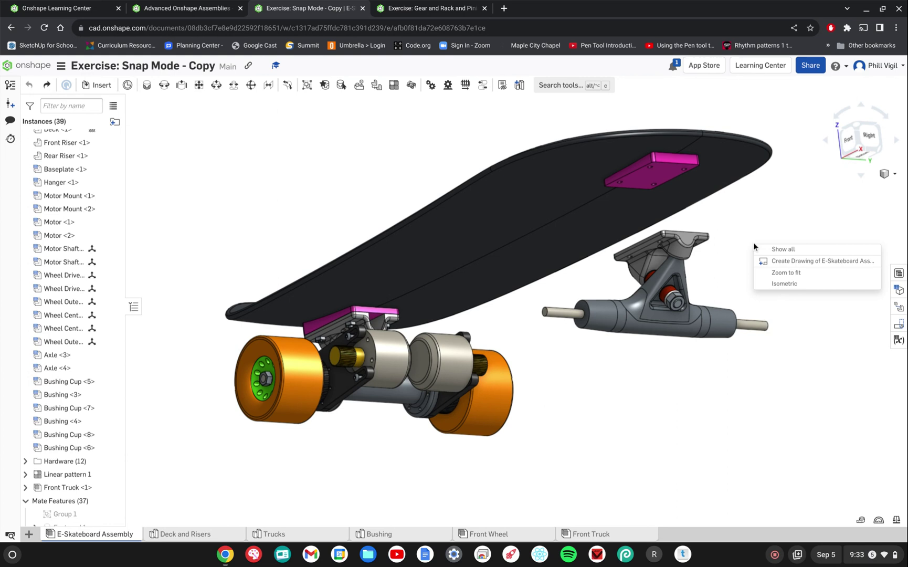
right_click(749, 220)
click(761, 245)
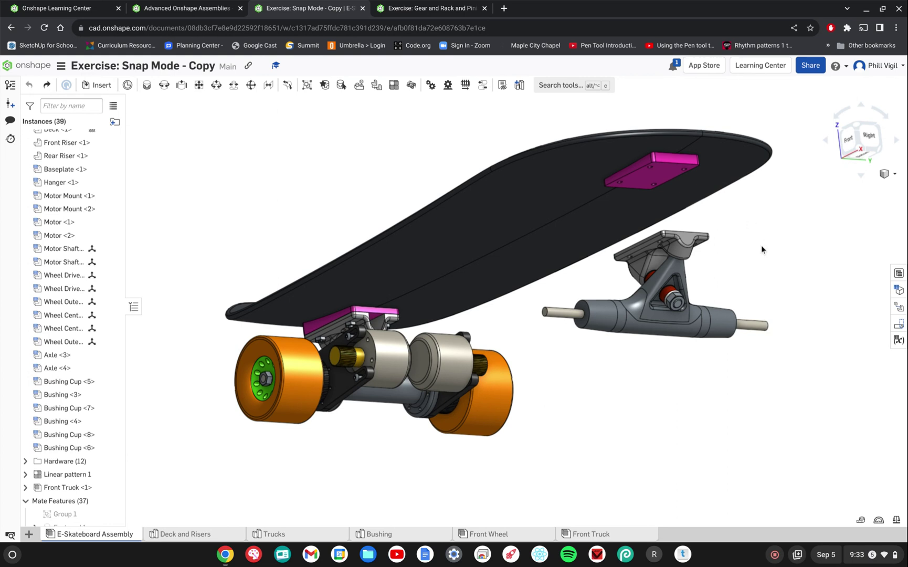
drag(777, 283, 777, 284)
right_drag(757, 232, 807, 245)
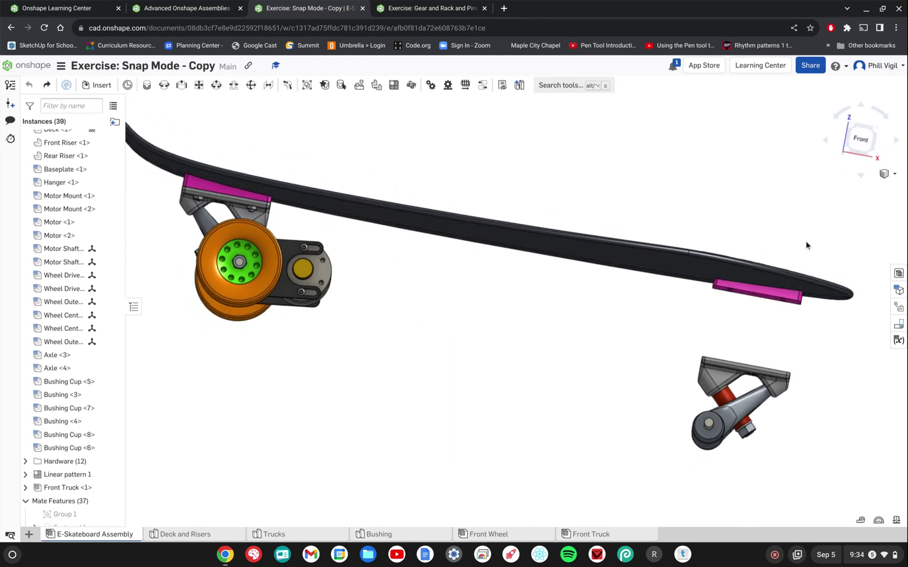
middle_drag(807, 245, 664, 266)
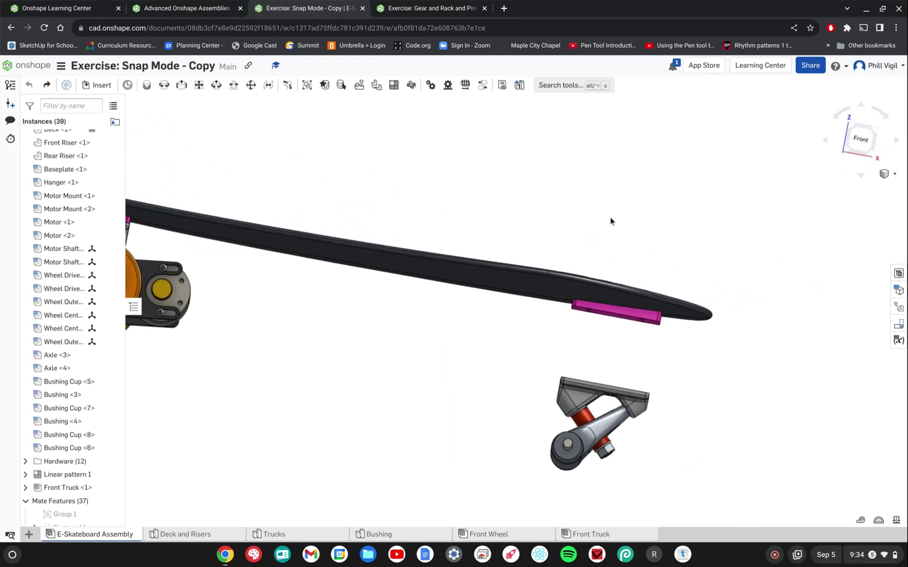
- Turn on Snap mode for mating the front truck in the skateboard assembly
click(325, 85)
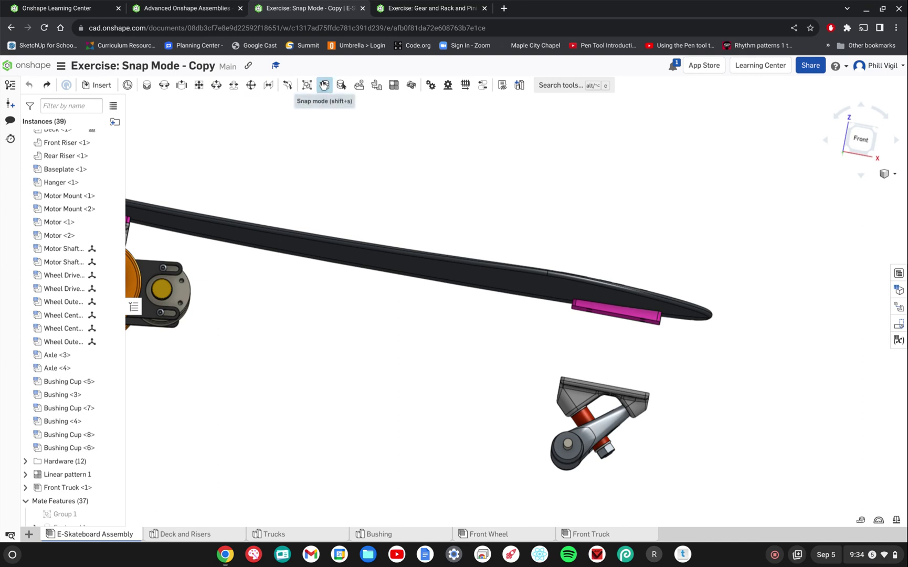
scroll(702, 414, up, 3)
right_drag(701, 414, 674, 397)
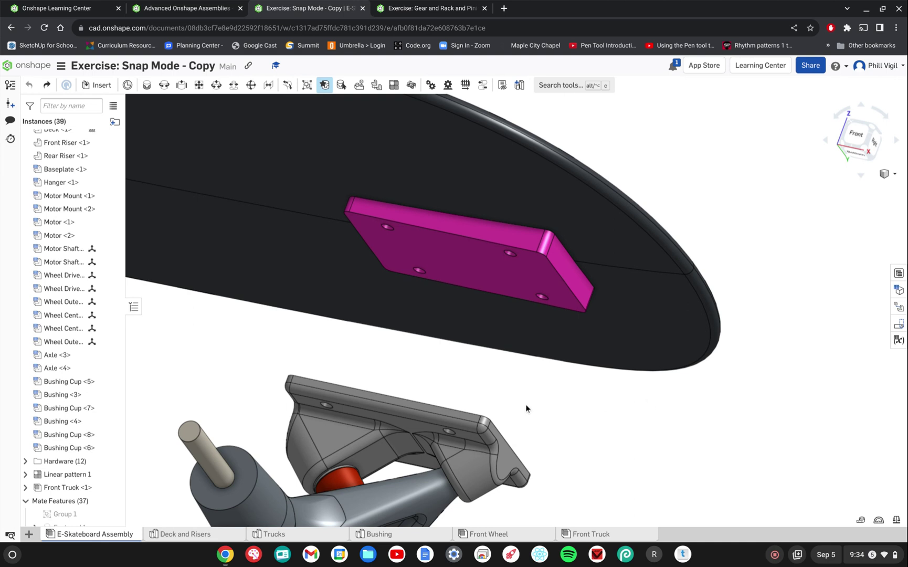
right_drag(512, 393, 511, 427)
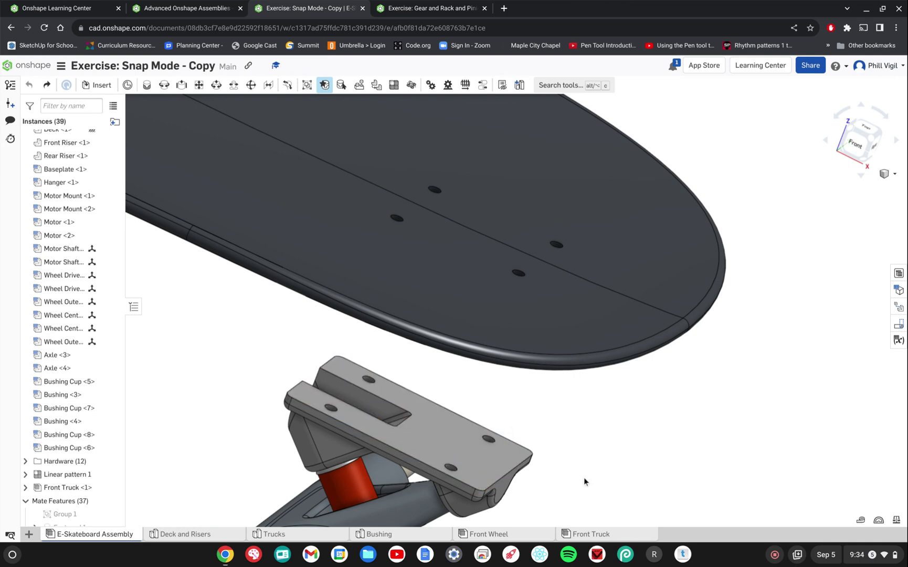
right_drag(583, 478, 634, 440)
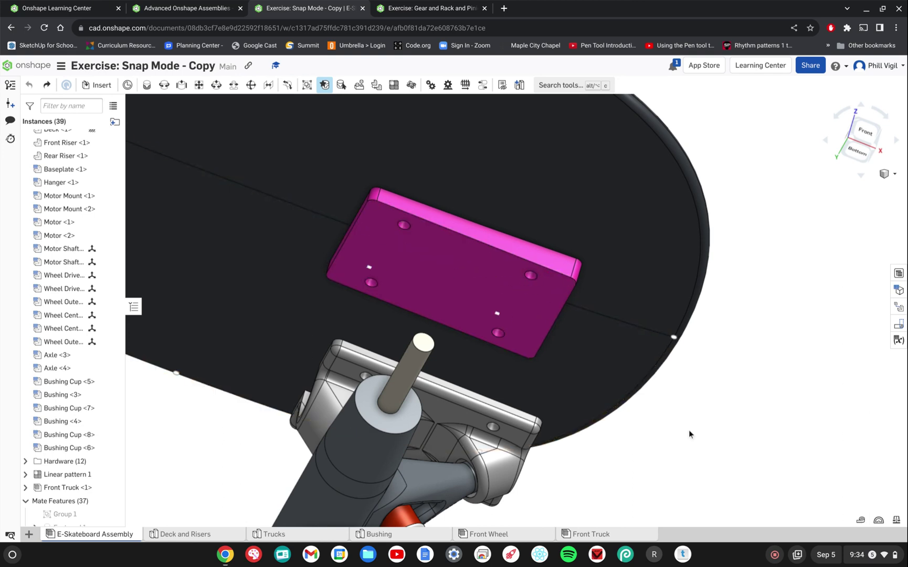
right_drag(688, 429, 698, 399)
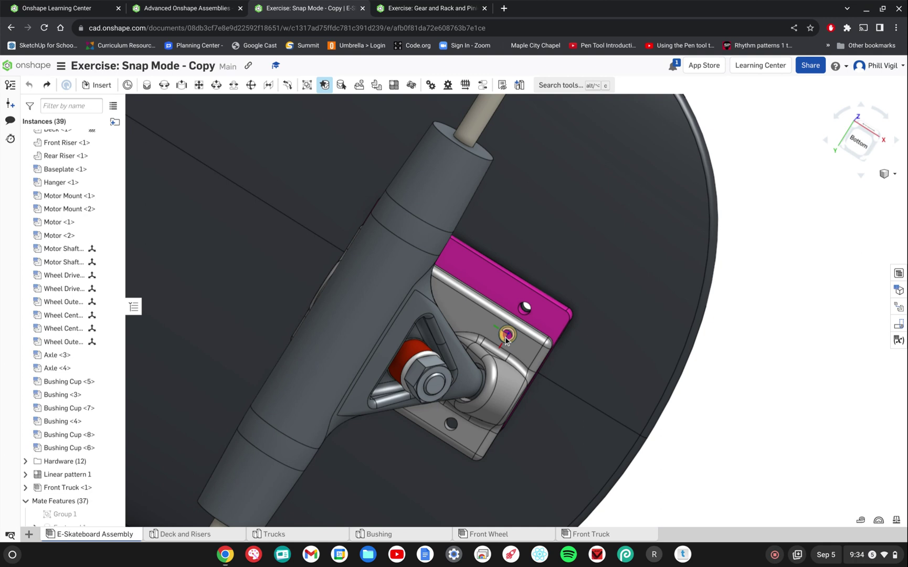
- Try snapping a baseplate mounting hole of the front truck onto the matching front riser hole with a Fastened mate
scroll(507, 339, up, 3)
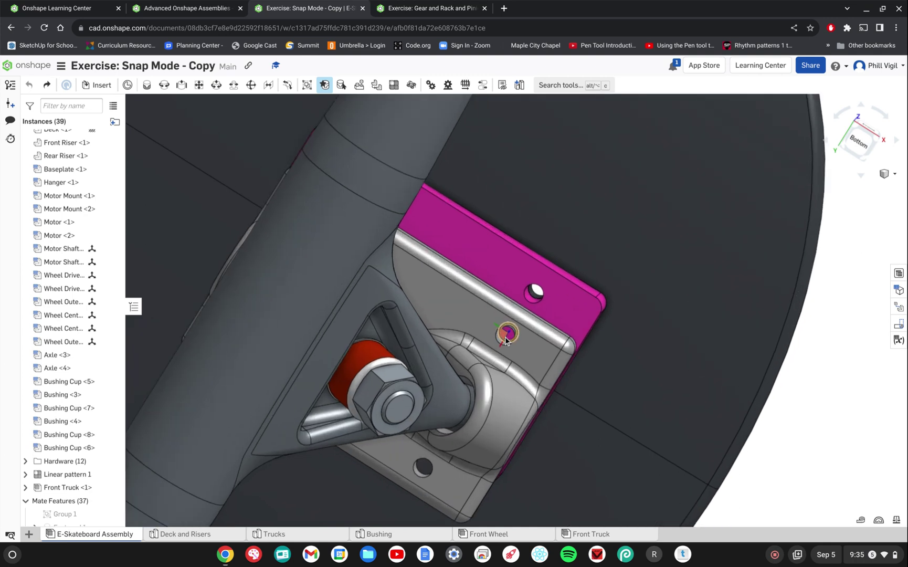
click(507, 339)
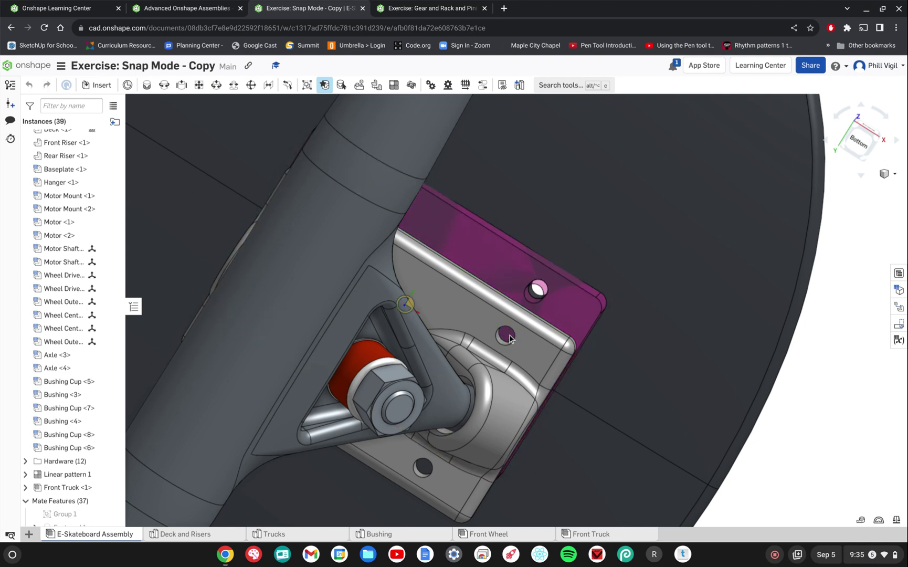
click(508, 347)
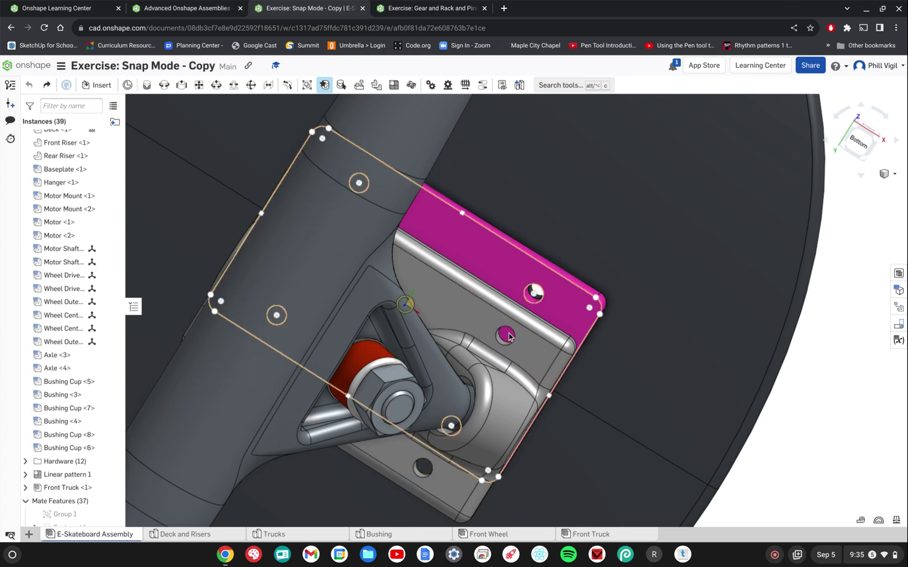
scroll(509, 336, up, 3)
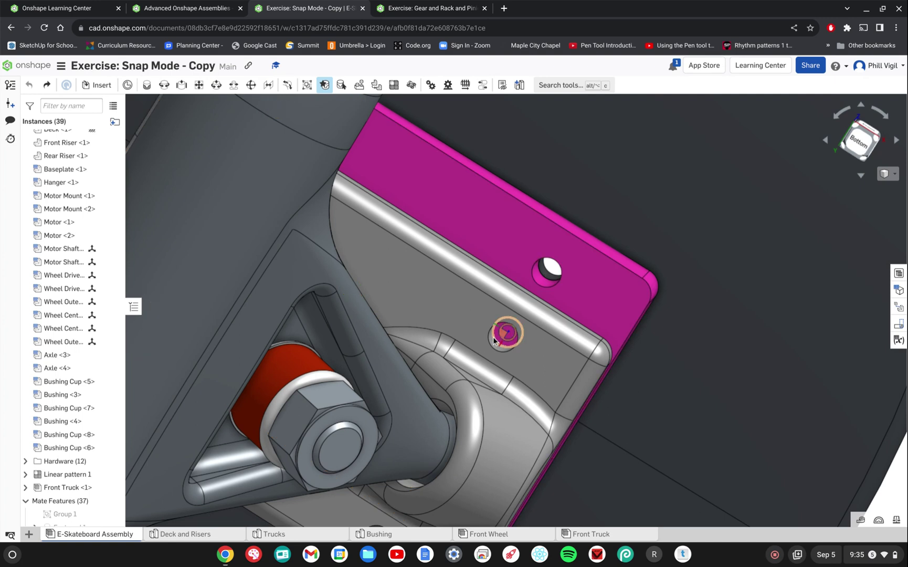
click(494, 340)
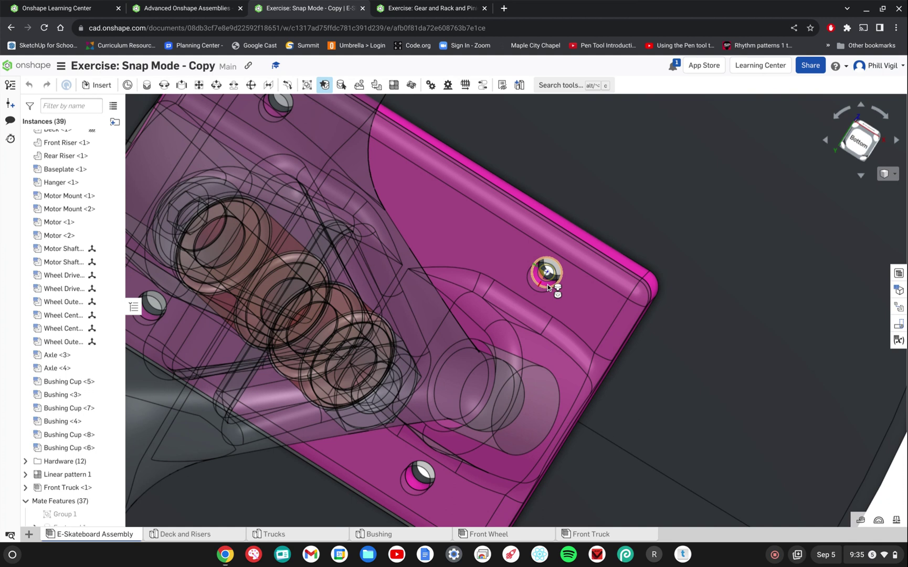
click(548, 284)
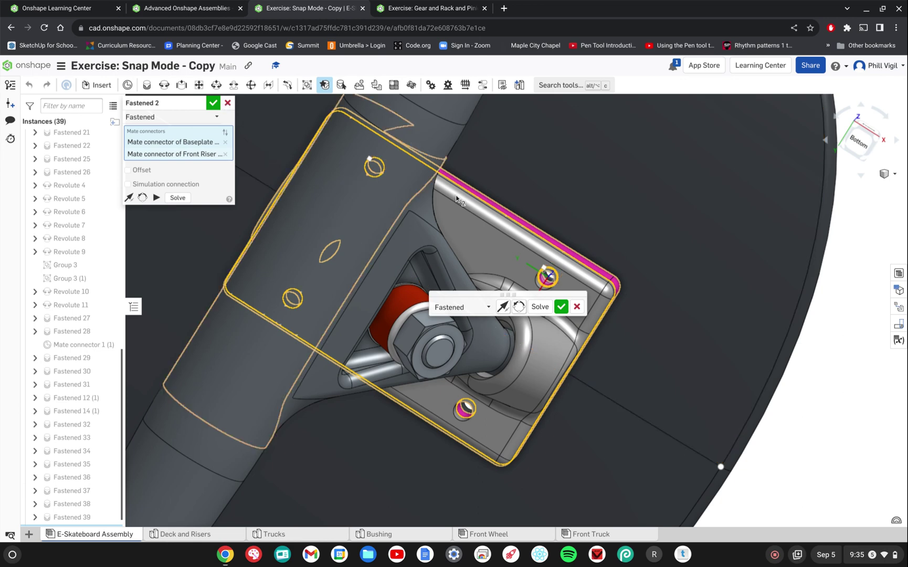
middle_drag(828, 305, 818, 335)
right_drag(818, 335, 774, 369)
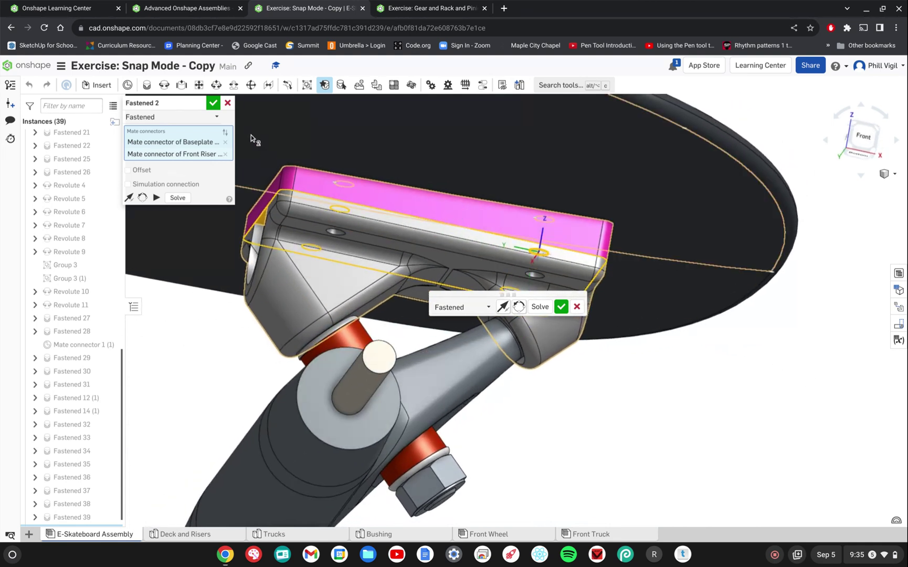
click(213, 103)
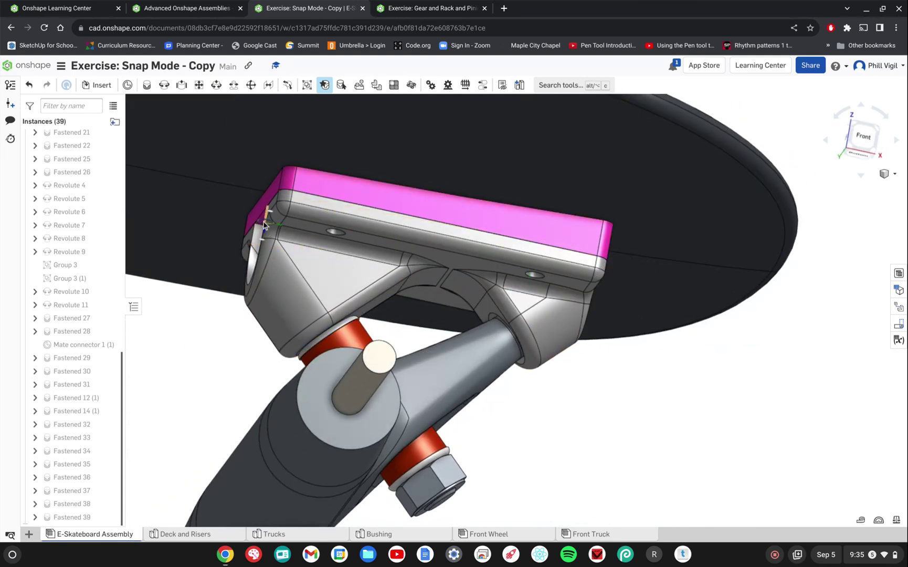
- Undo the Fastened mate between the front truck's baseplate and the front riser
key(ctrl+z)
scroll(616, 354, down, 3)
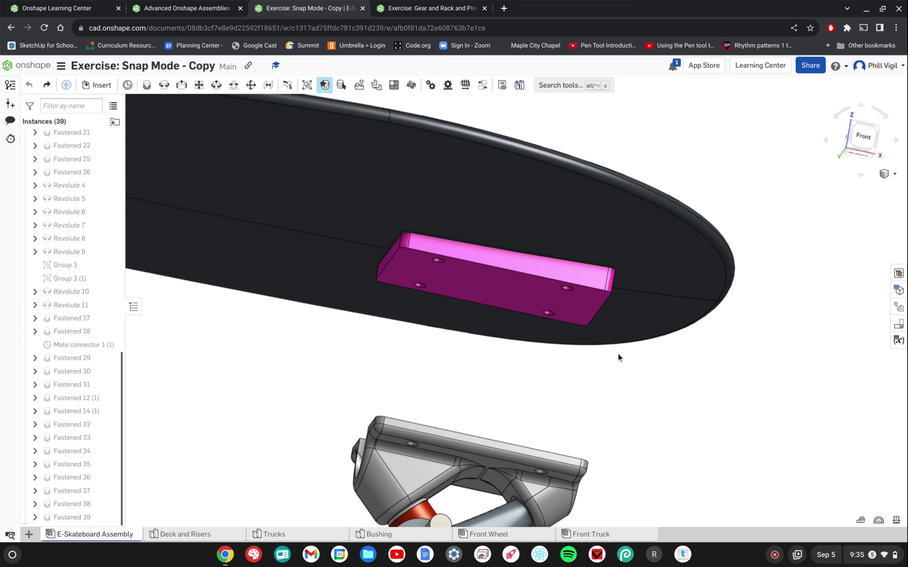
- In Snap mode, fasten the front truck's baseplate to the front riser by snapping their matching corner mounting holes together with a Fastened mate
click(325, 85)
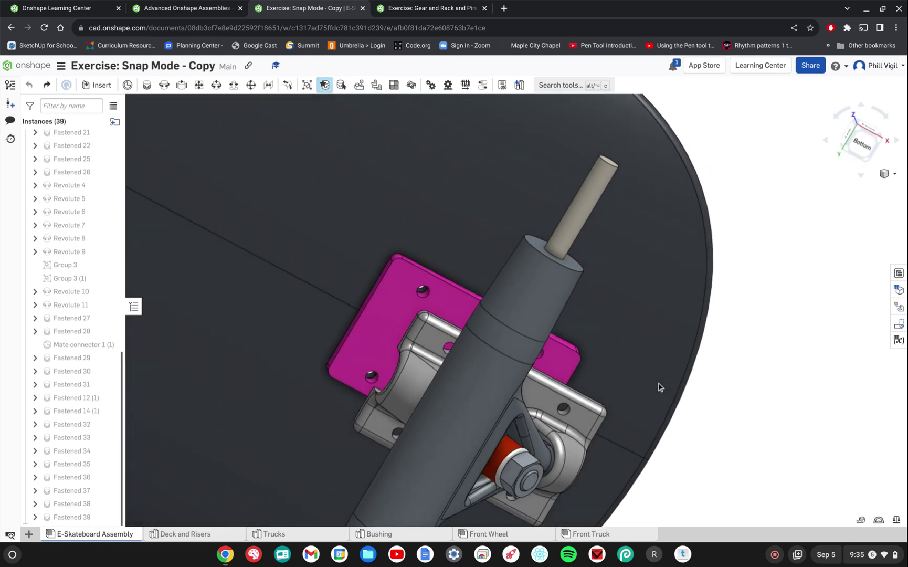
scroll(572, 412, up, 5)
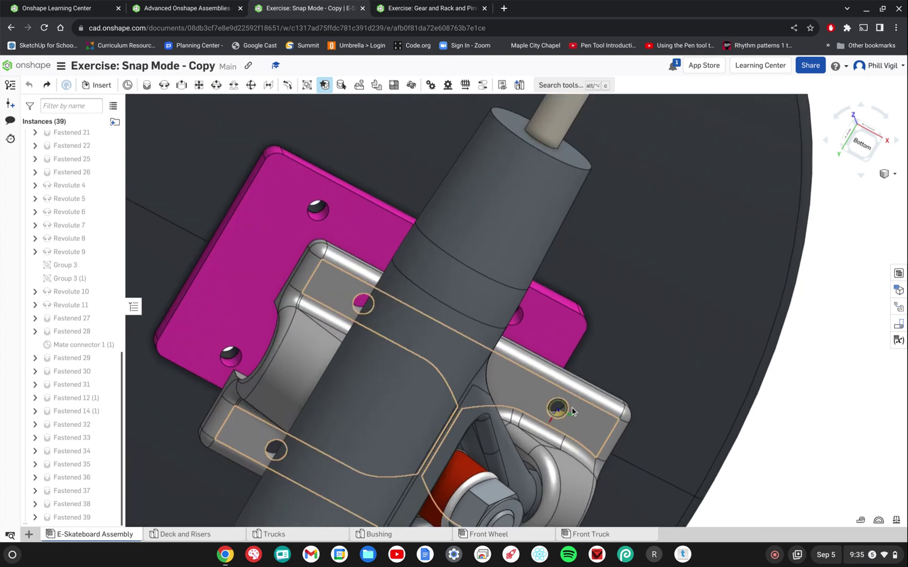
scroll(560, 412, up, 3)
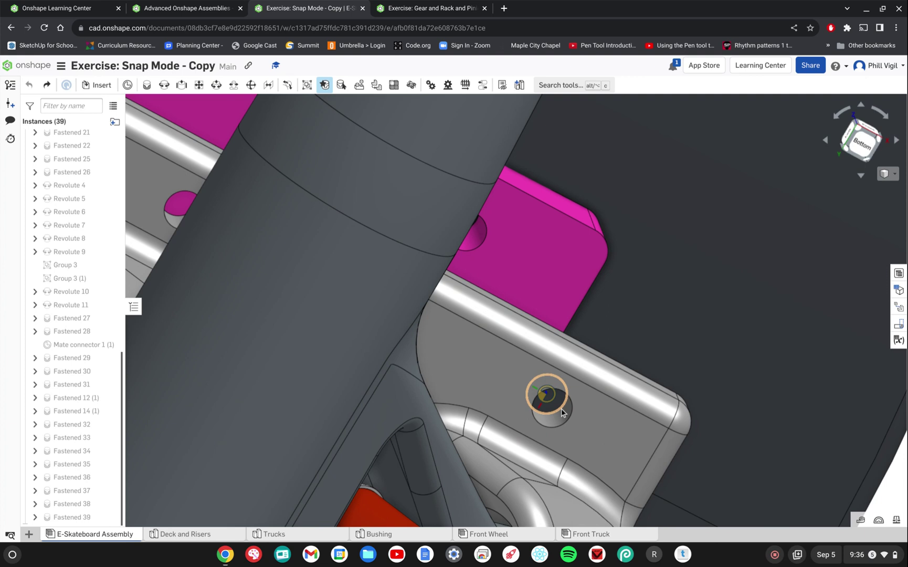
click(561, 412)
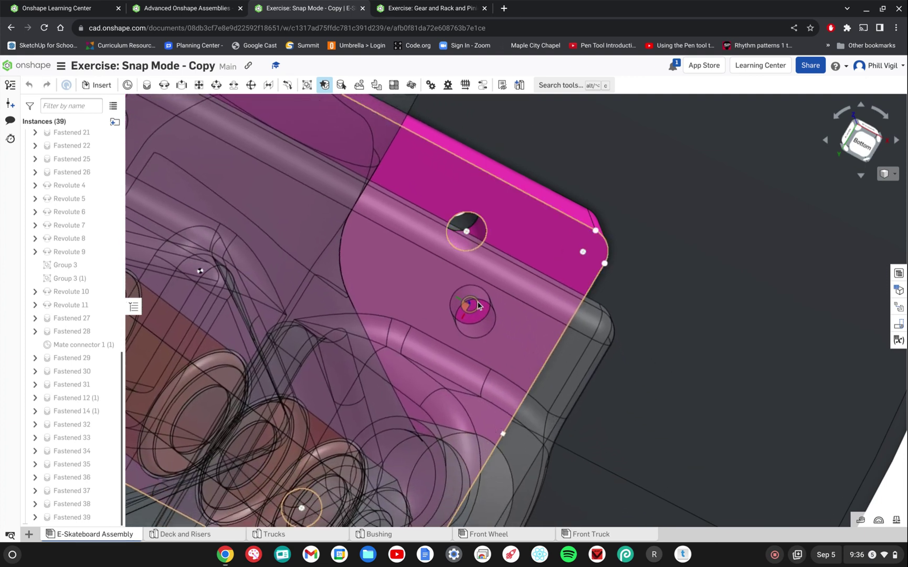
click(472, 250)
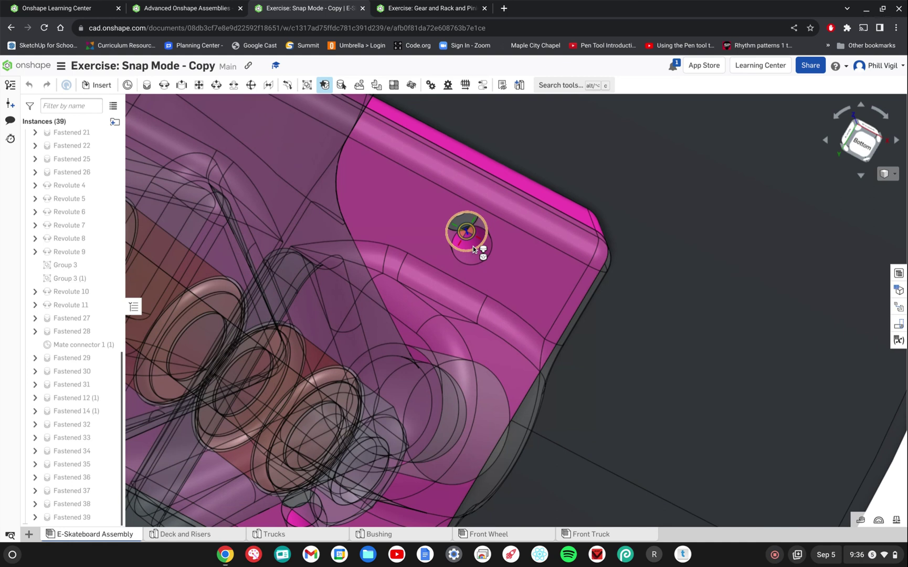
click(473, 246)
scroll(490, 294, up, 3)
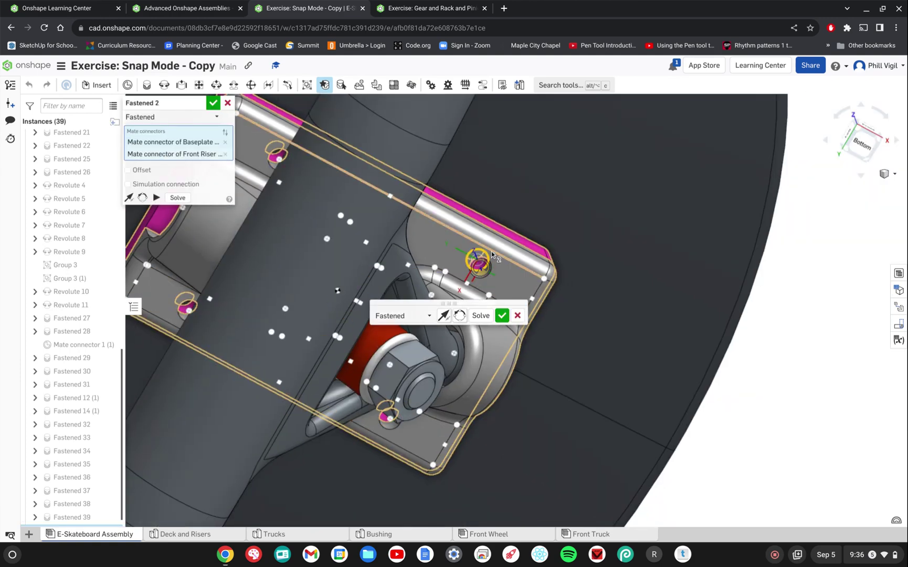
right_drag(492, 251, 352, 232)
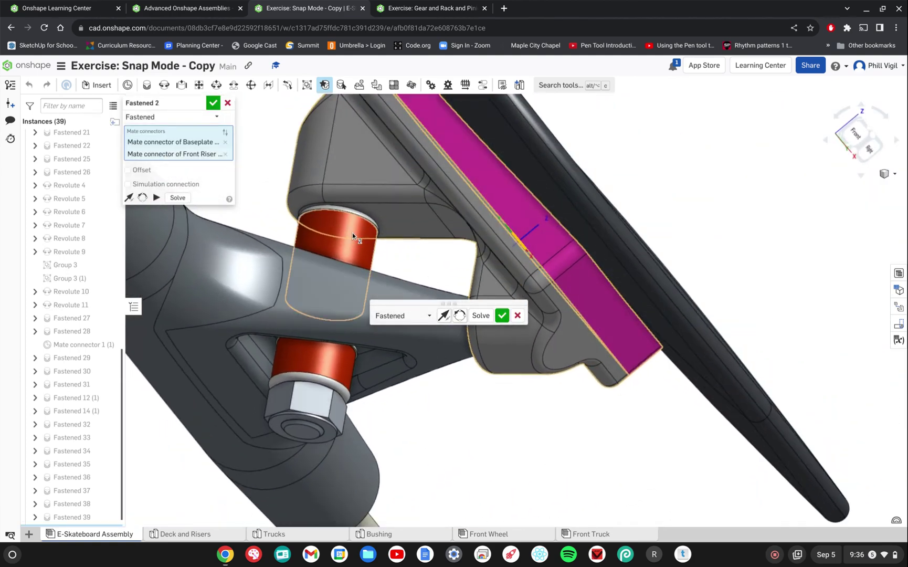
click(214, 104)
- Insert two instances of the Front Wheel assembly from the current document, placing them side by side below the front truck
scroll(411, 350, down, 6)
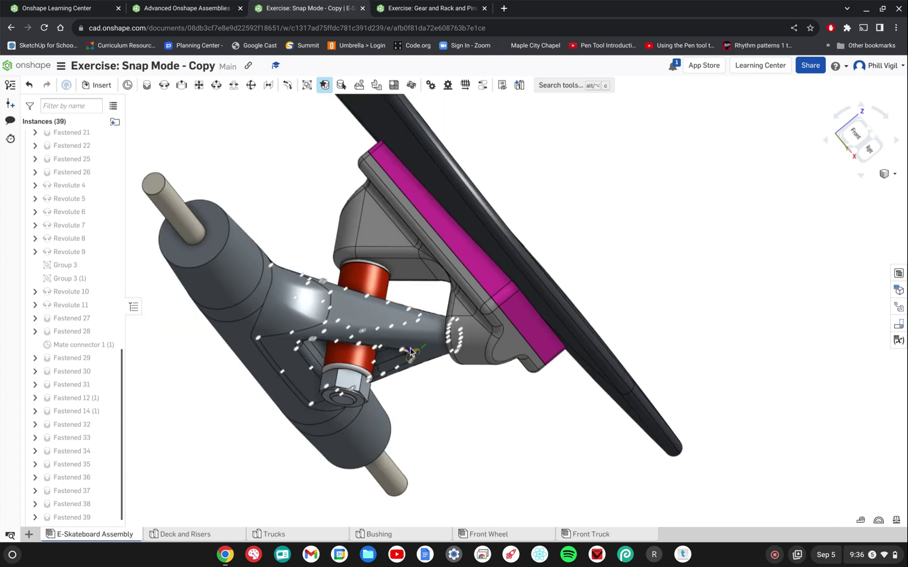
right_drag(310, 414, 330, 449)
middle_drag(303, 403, 623, 425)
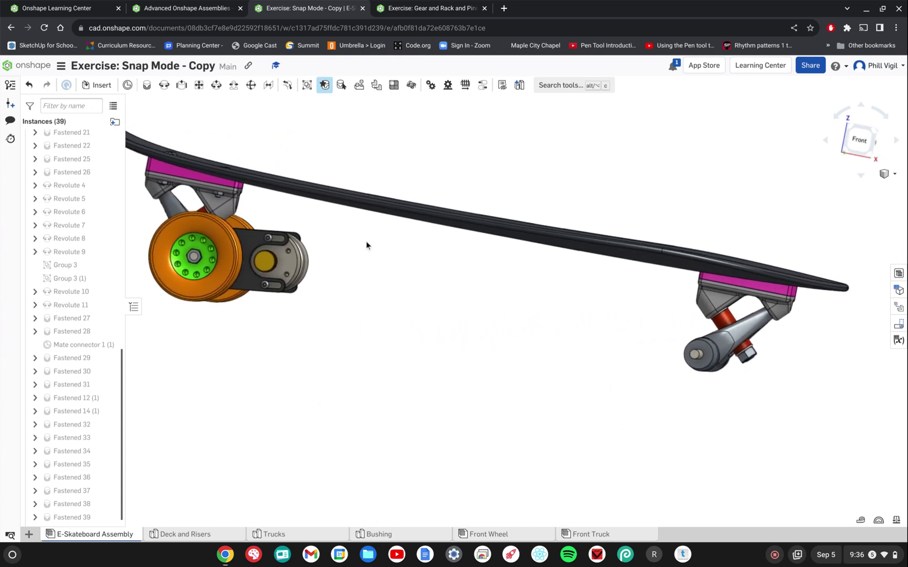
click(101, 85)
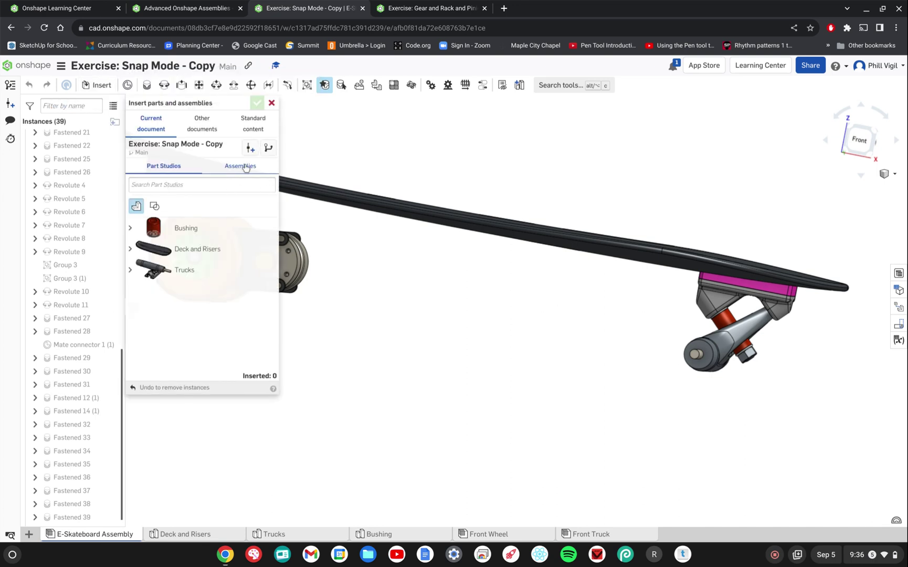
click(245, 168)
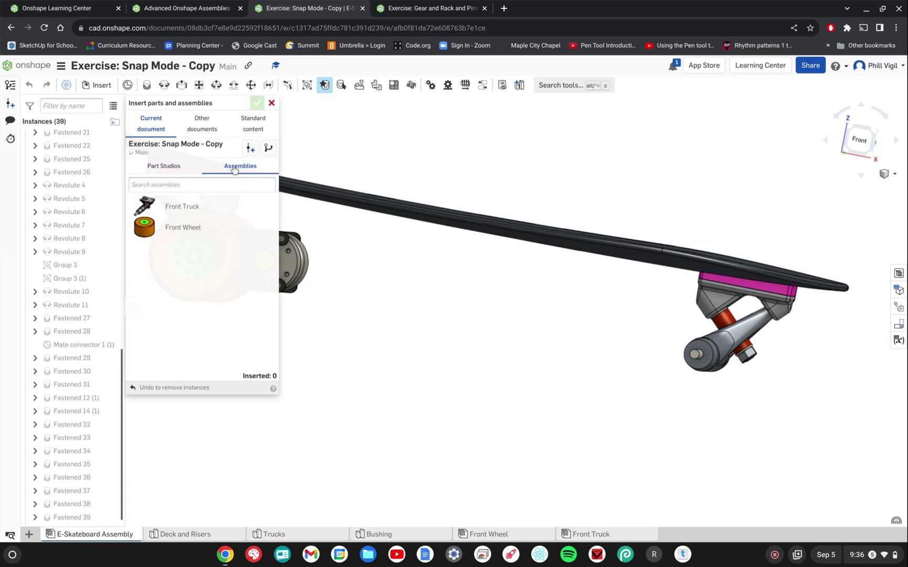
click(145, 229)
click(160, 236)
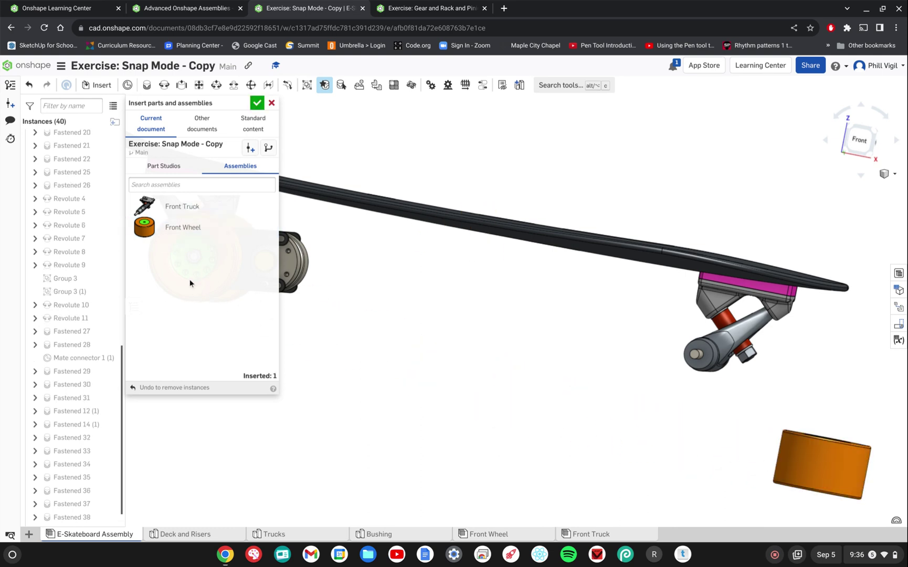
click(169, 240)
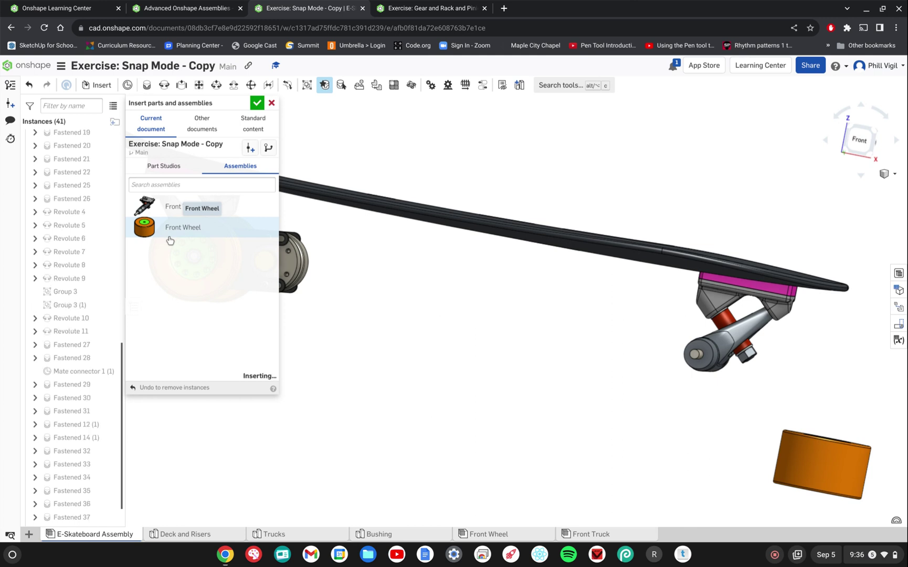
click(626, 456)
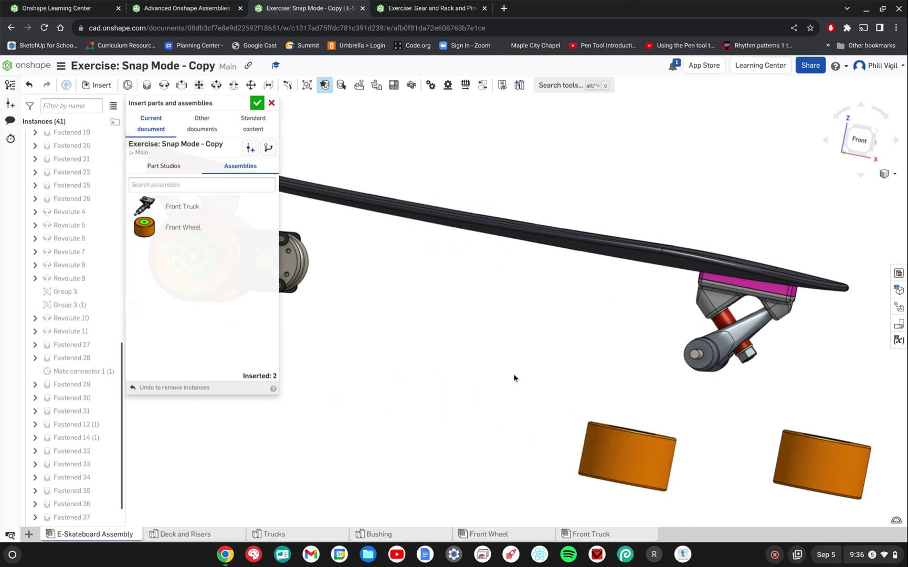
scroll(514, 378, down, 3)
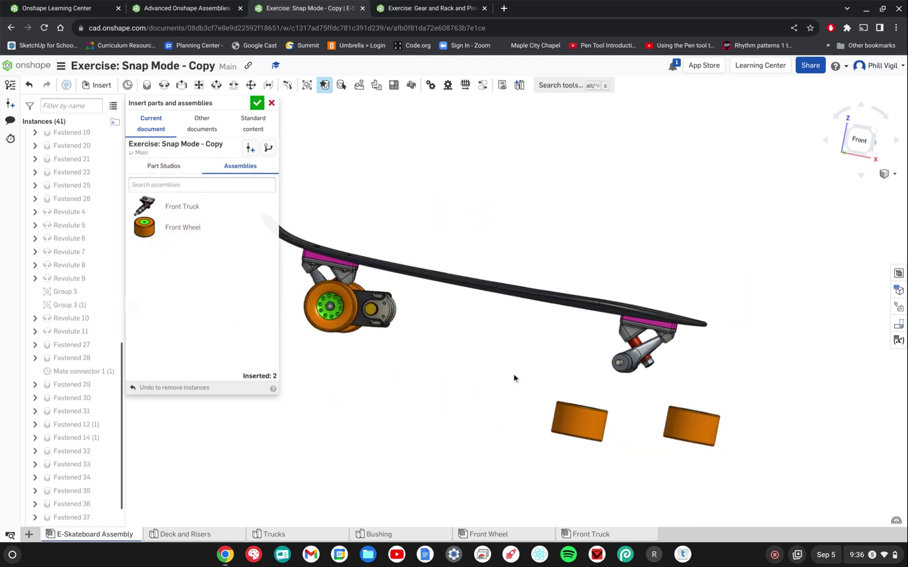
click(257, 103)
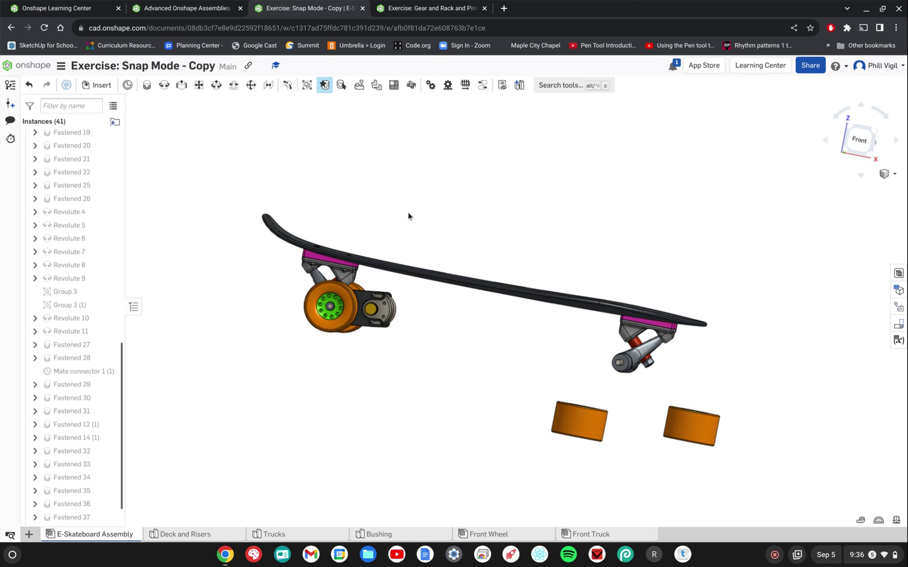
- In Snap mode, snap one front wheel's center hole onto the end face of the hanger at the axle with a Fastened mate
right_drag(668, 251, 619, 373)
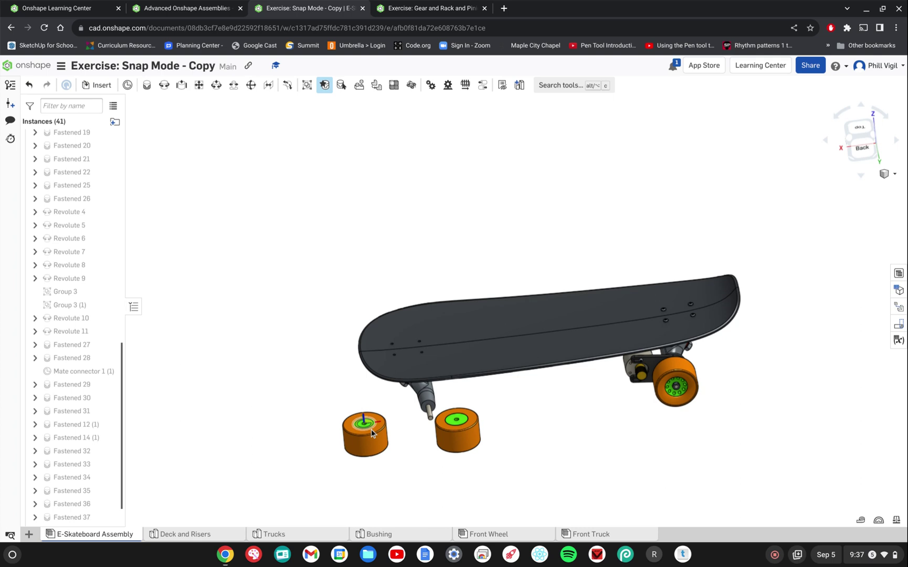
scroll(348, 418, up, 5)
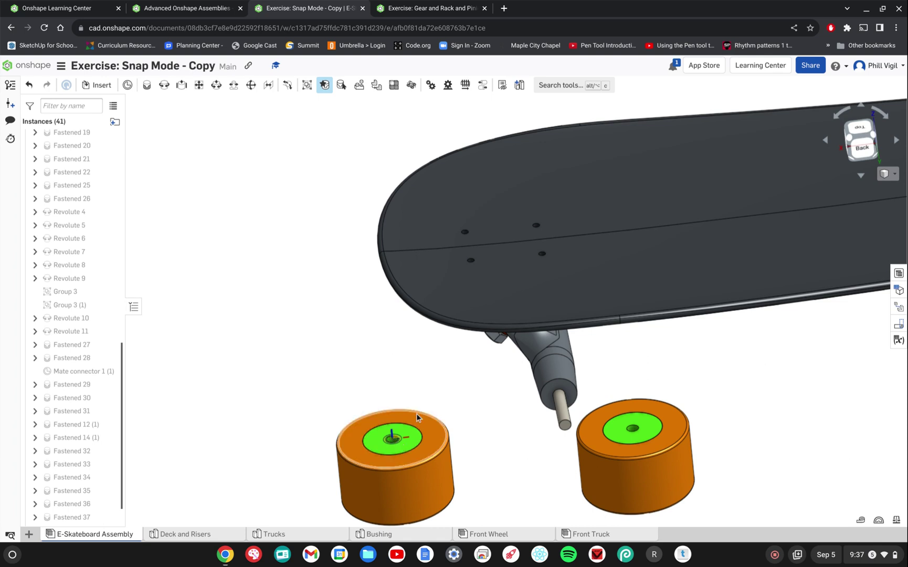
right_drag(458, 426, 558, 444)
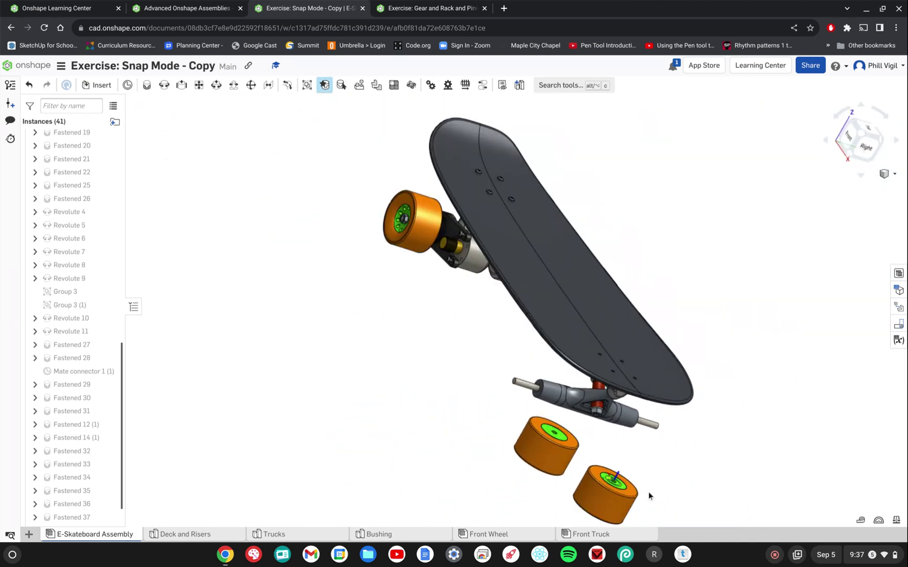
right_drag(680, 466, 704, 473)
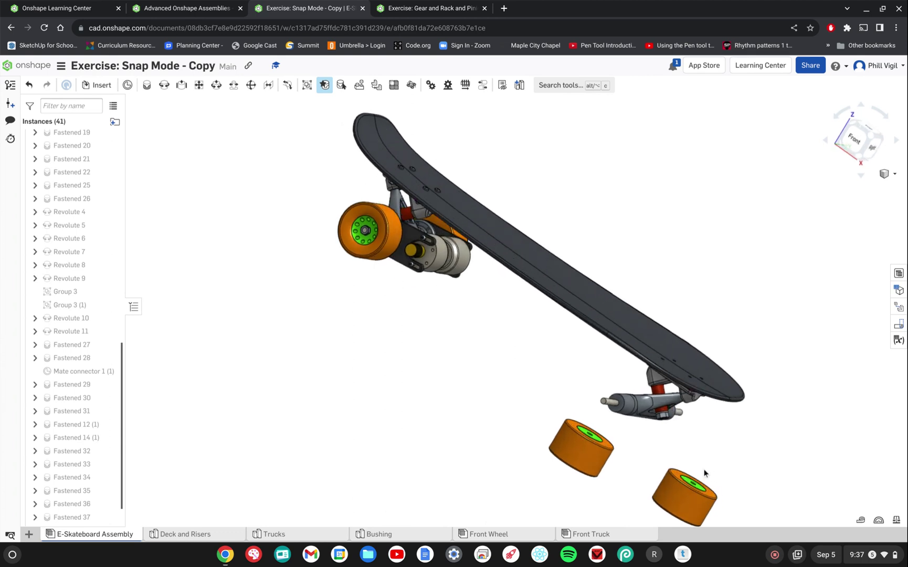
scroll(593, 440, up, 4)
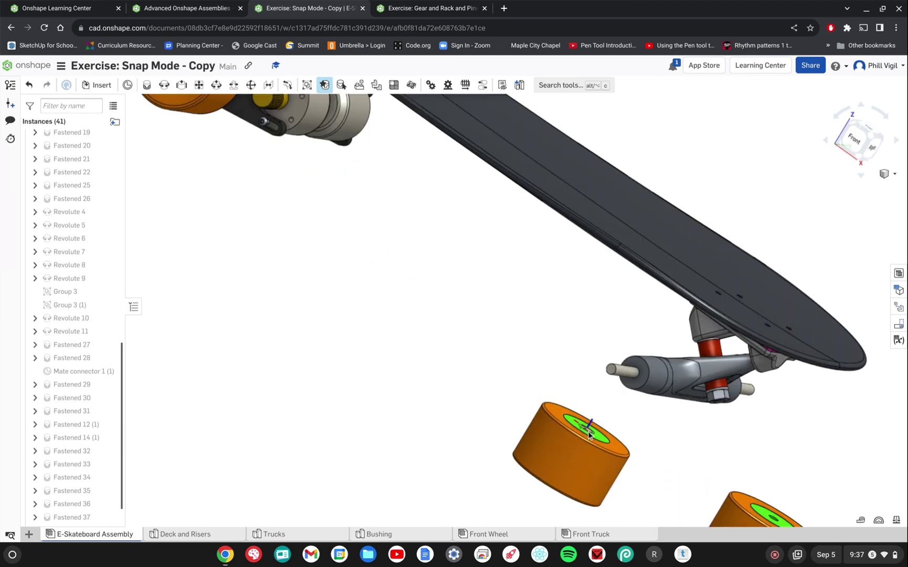
drag(590, 429, 633, 382)
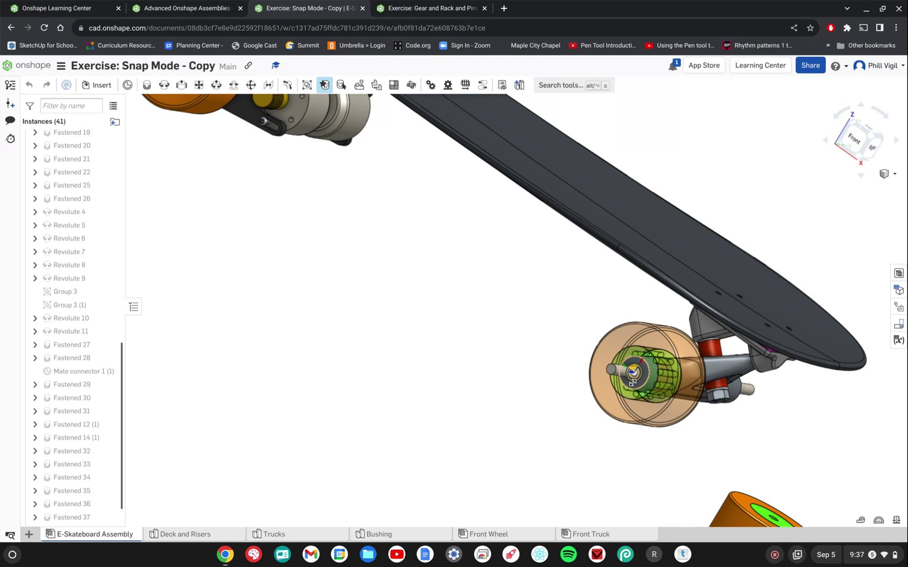
drag(632, 382, 632, 382)
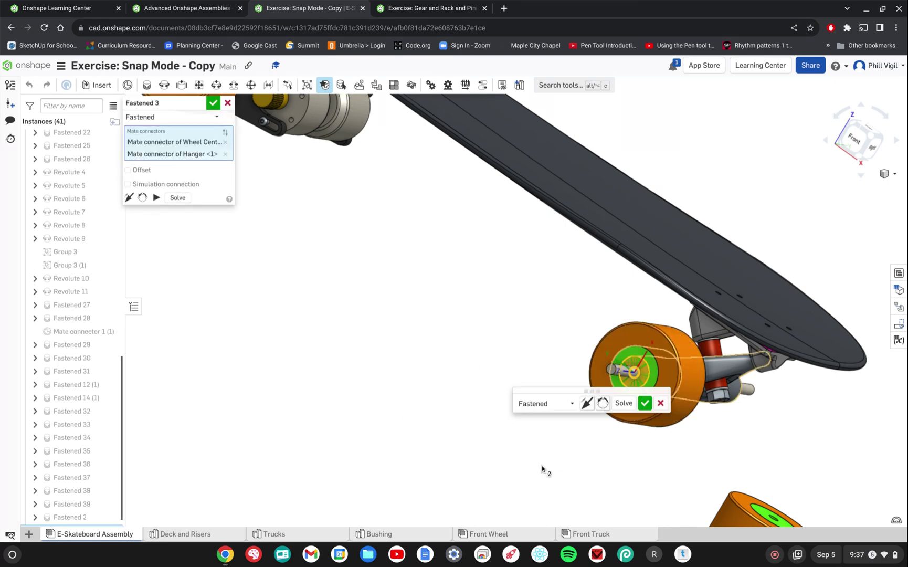
- Flip the wheel mate's primary axis so the wheel sits outward on the axle, and accept the Fastened mate
scroll(608, 443, down, 2)
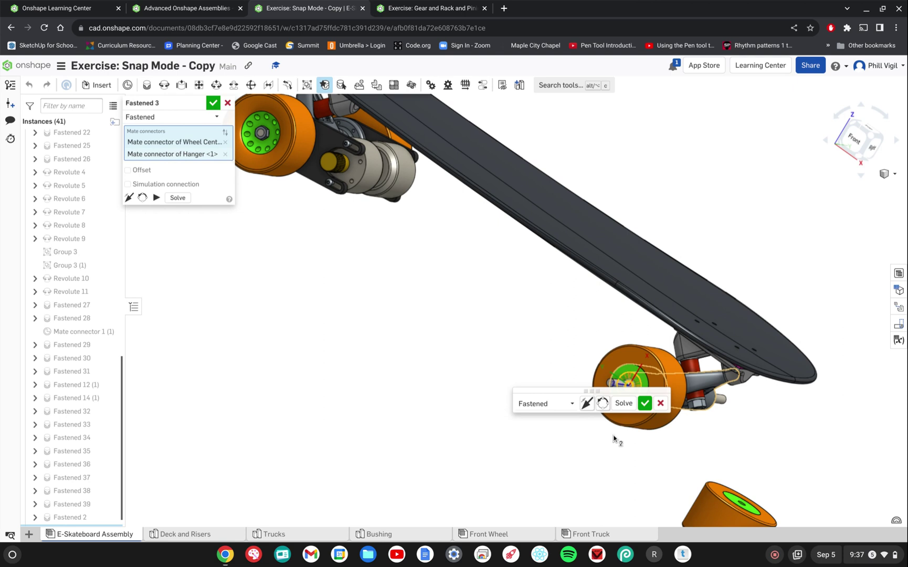
right_drag(614, 438, 557, 415)
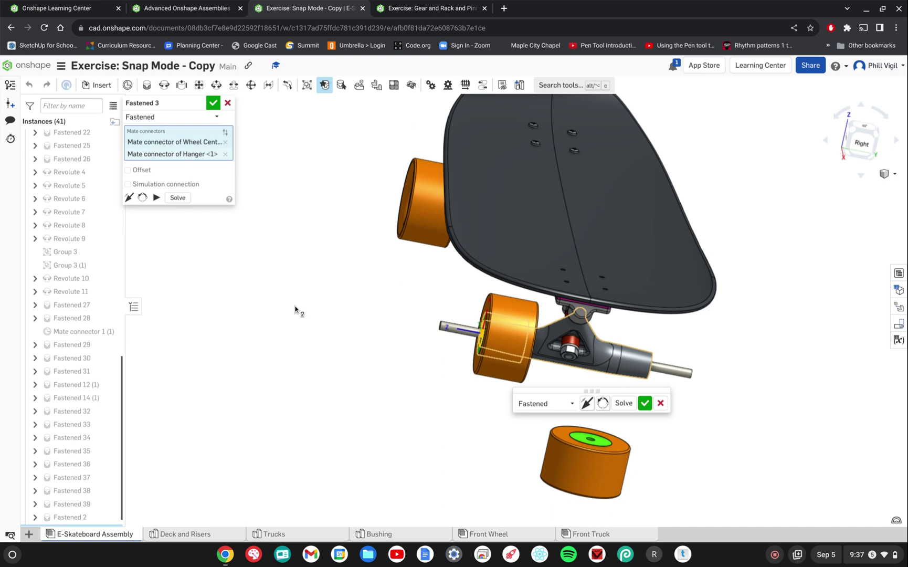
click(129, 198)
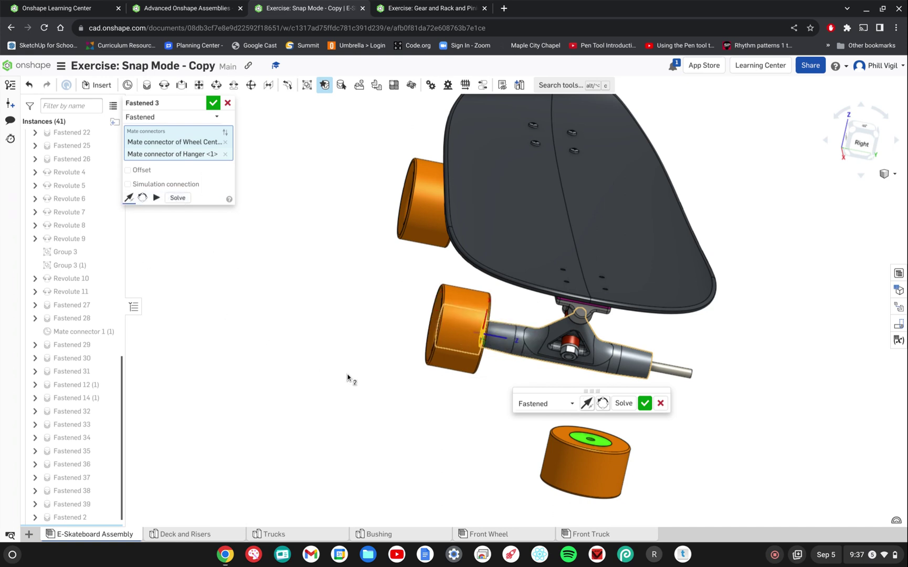
right_drag(504, 384, 486, 399)
click(211, 104)
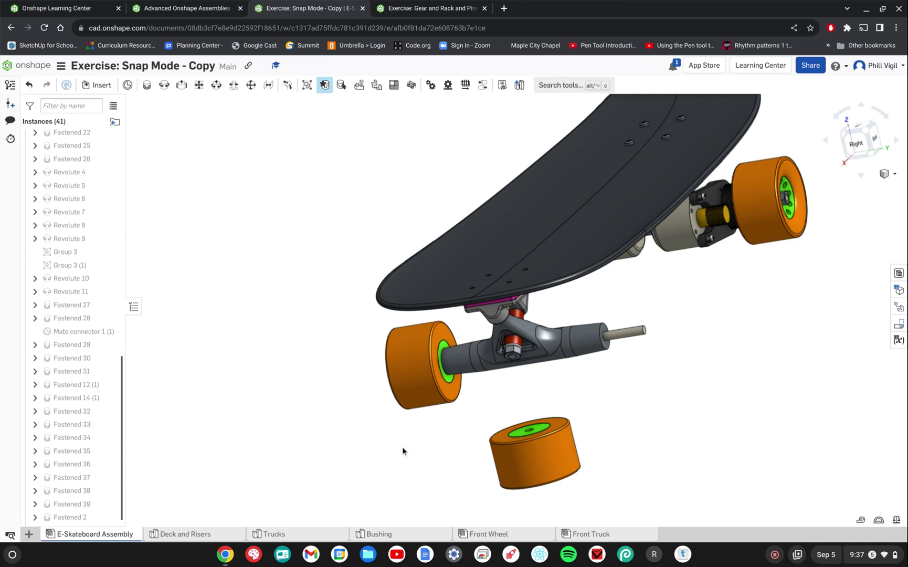
- Turn off Snap mode and add an explicit mate connector on the center hole edge of the unattached front wheel
right_drag(402, 447, 429, 447)
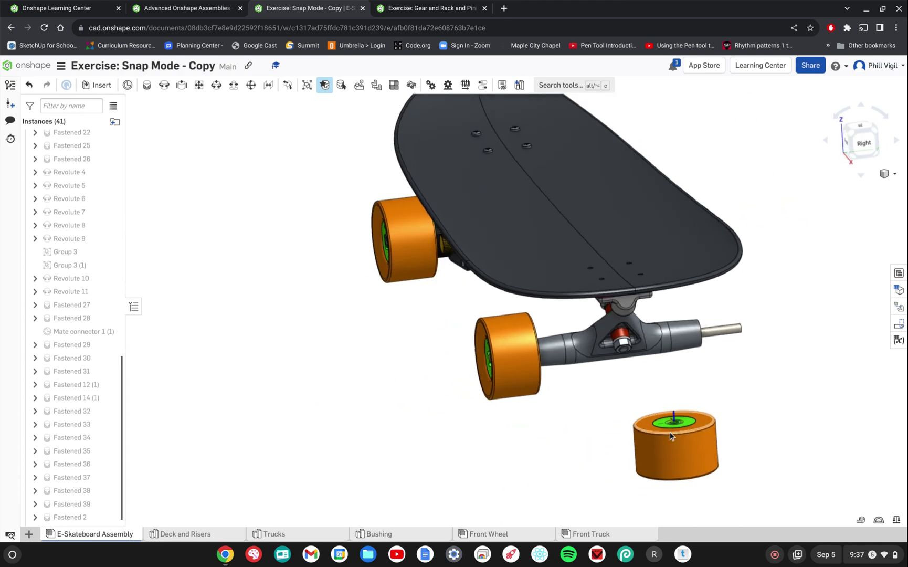
scroll(670, 432, up, 5)
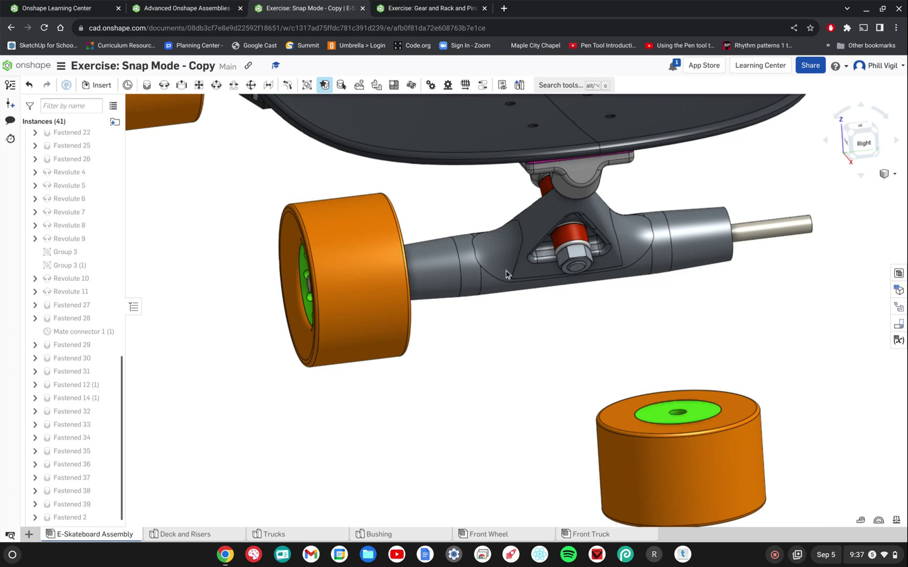
click(326, 87)
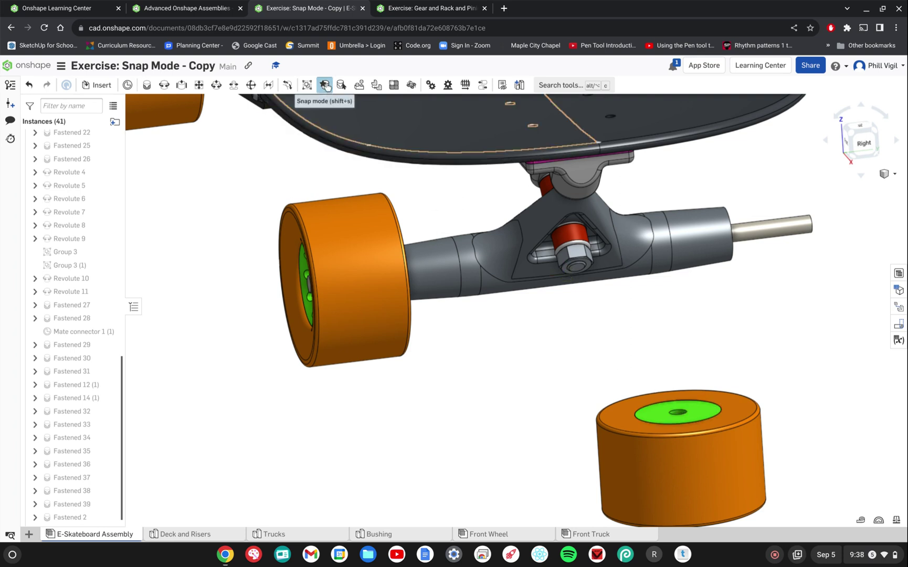
click(128, 86)
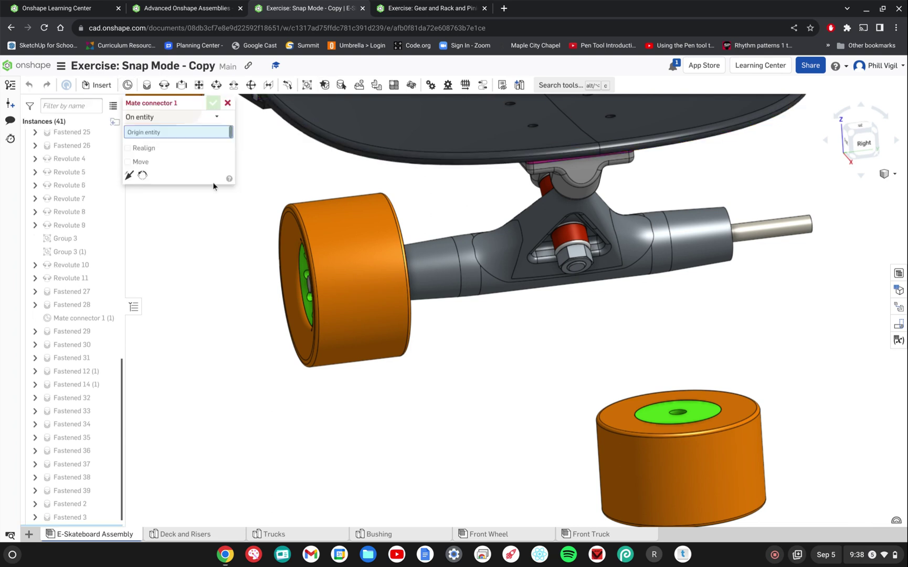
click(679, 415)
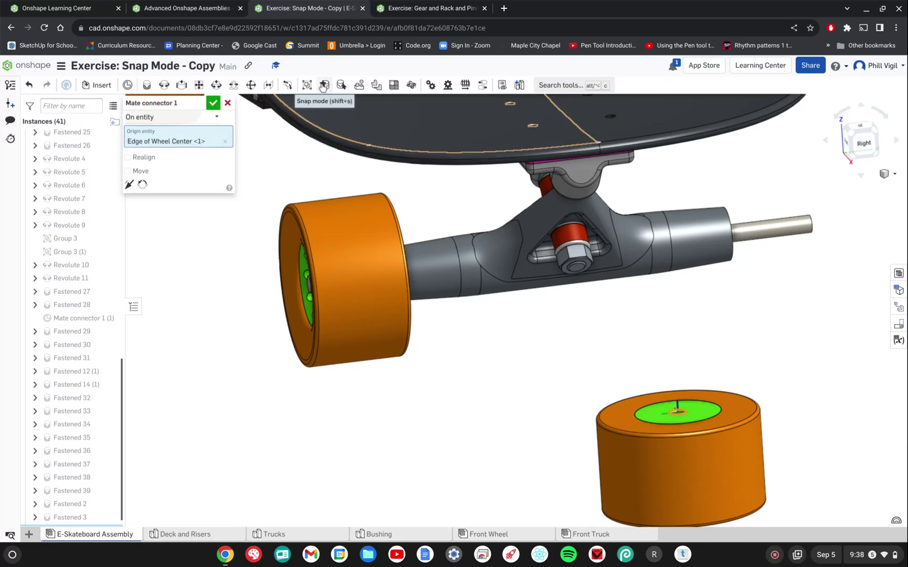
click(212, 105)
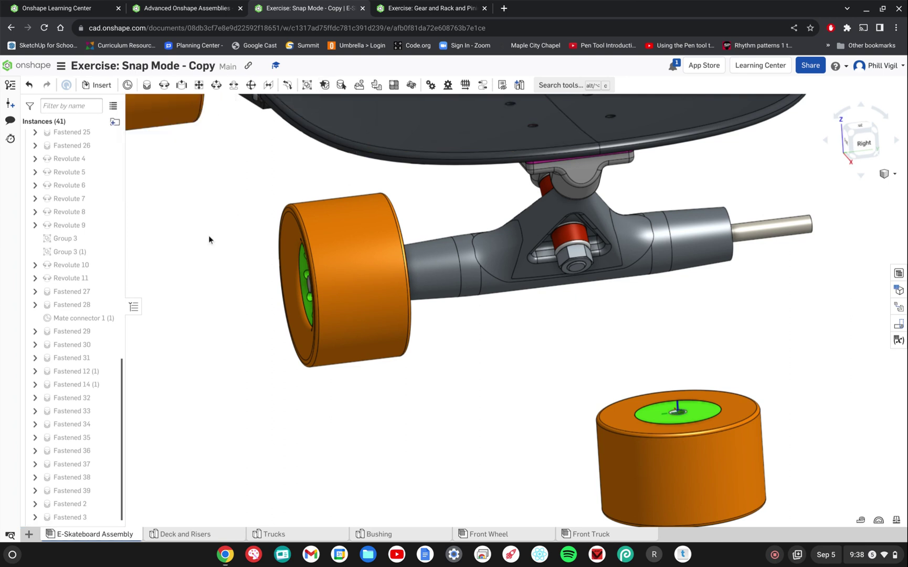
- Turn Snap mode back on and fasten the second wheel's mate connector to the hanger's other end face with a Fastened mate
click(324, 85)
click(692, 413)
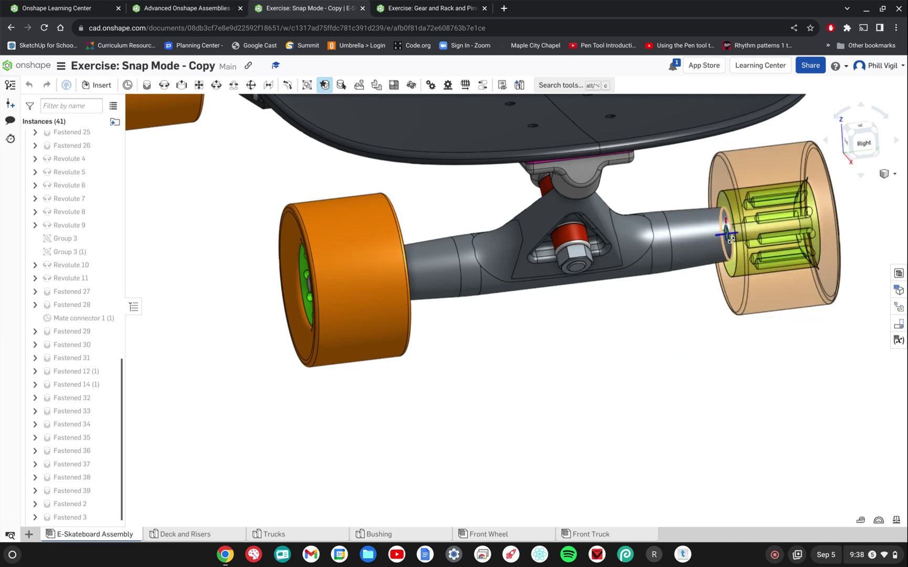
click(731, 239)
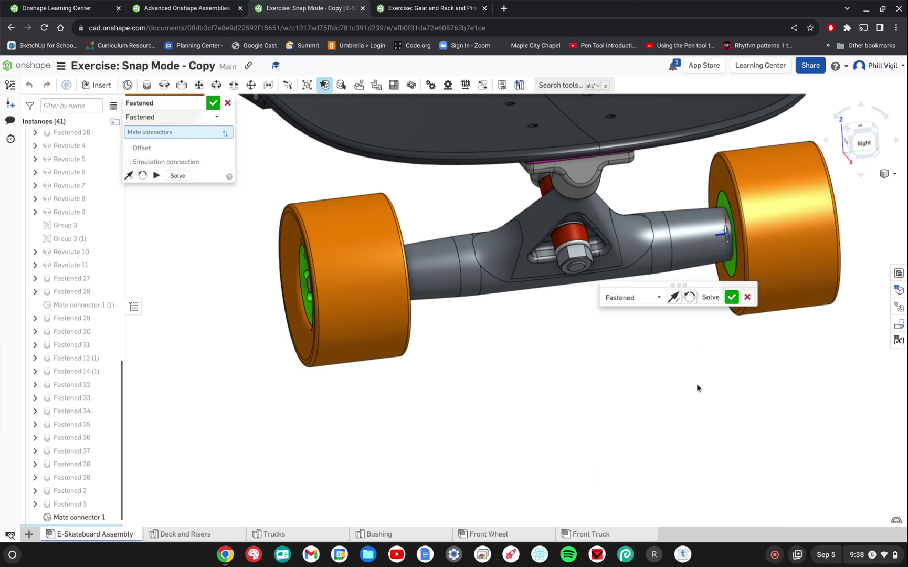
click(213, 104)
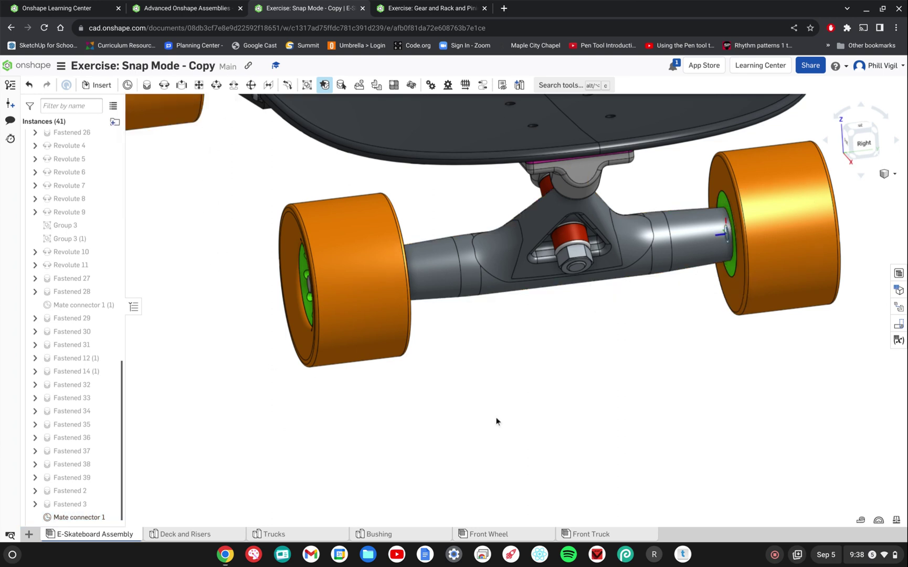
- Turn off Snap mode and check the mounted front wheels and their Fastened mates in the mate list
scroll(586, 420, up, 2)
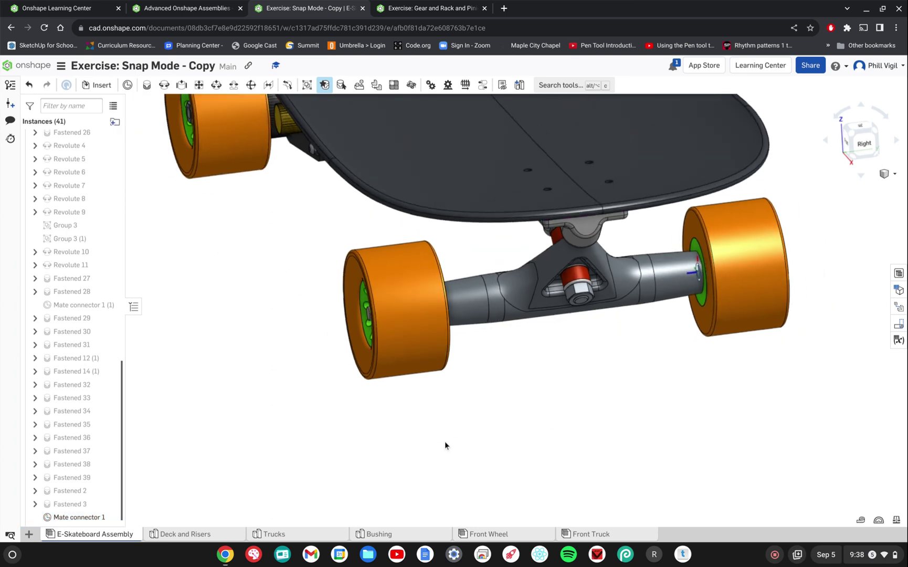
right_drag(444, 444, 597, 430)
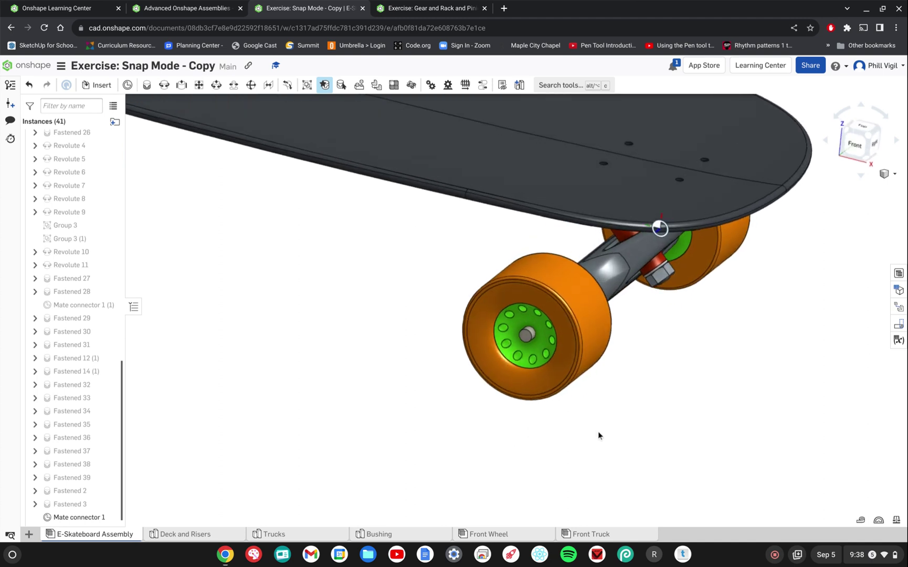
click(322, 87)
scroll(323, 372, down, 3)
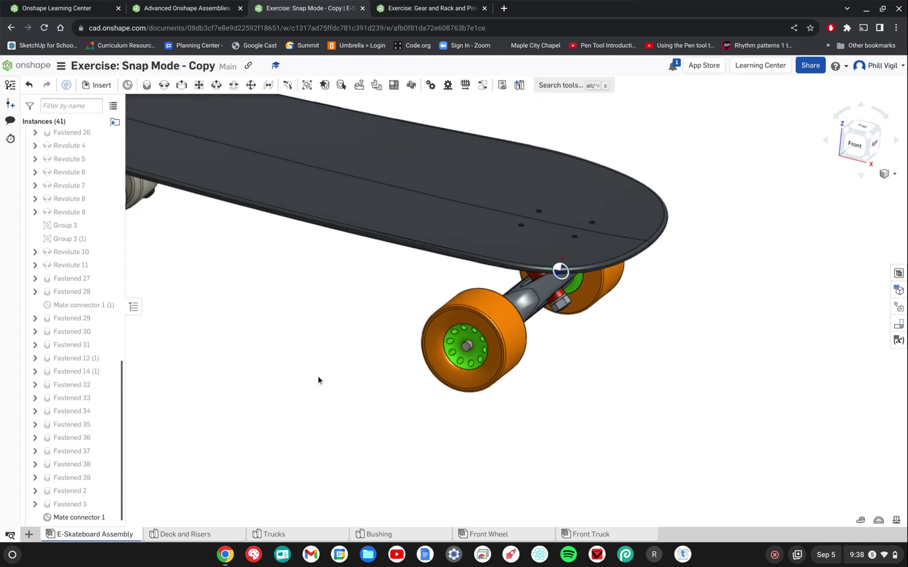
middle_drag(250, 376, 472, 374)
scroll(279, 357, down, 5)
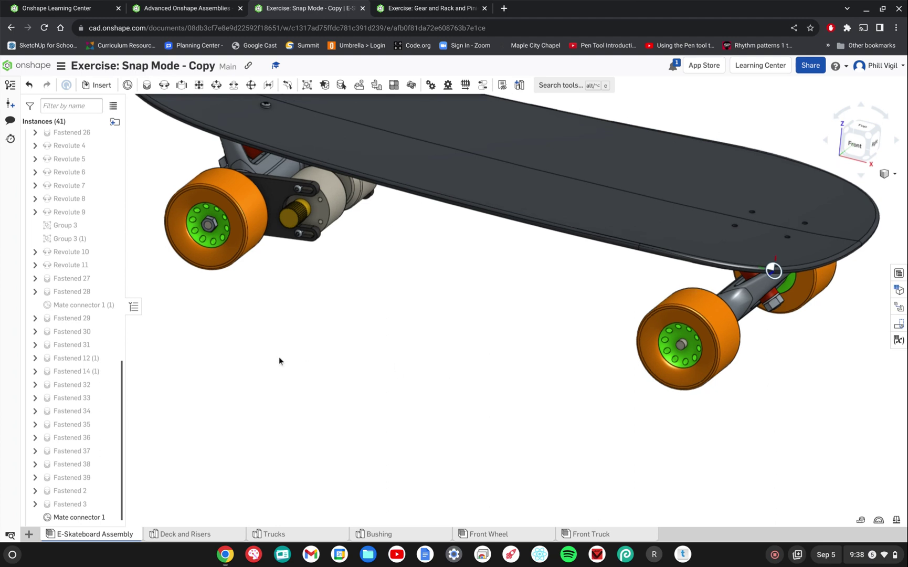
scroll(75, 435, down, 1)
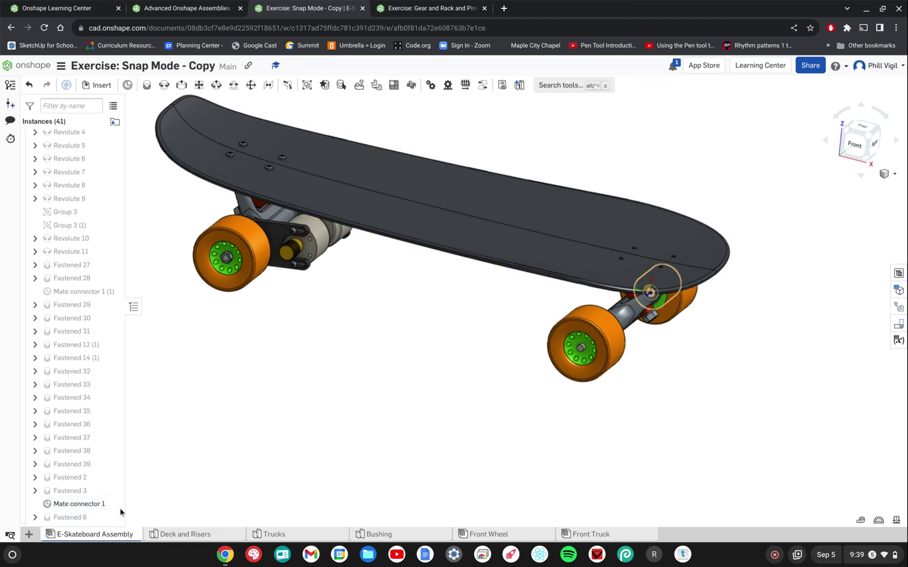
mouse_move(76, 492)
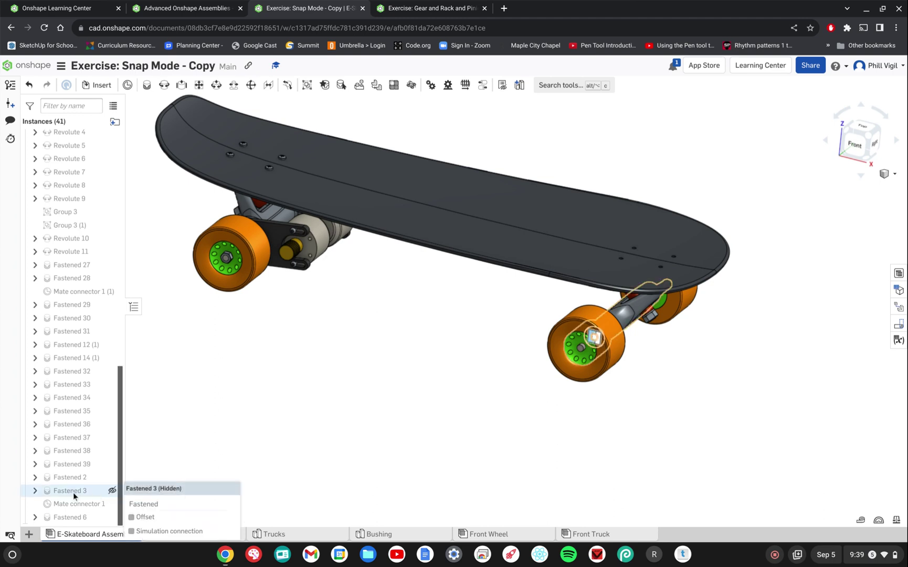
- Change the Fastened 3 mate between the first front wheel and the hanger to a Revolute mate, and test the wheel's spin
right_click(73, 492)
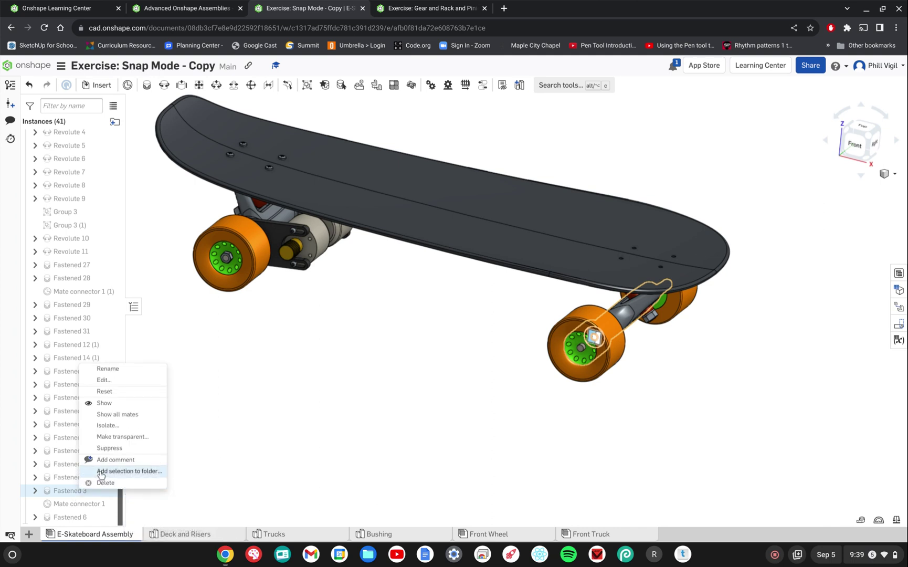
click(107, 382)
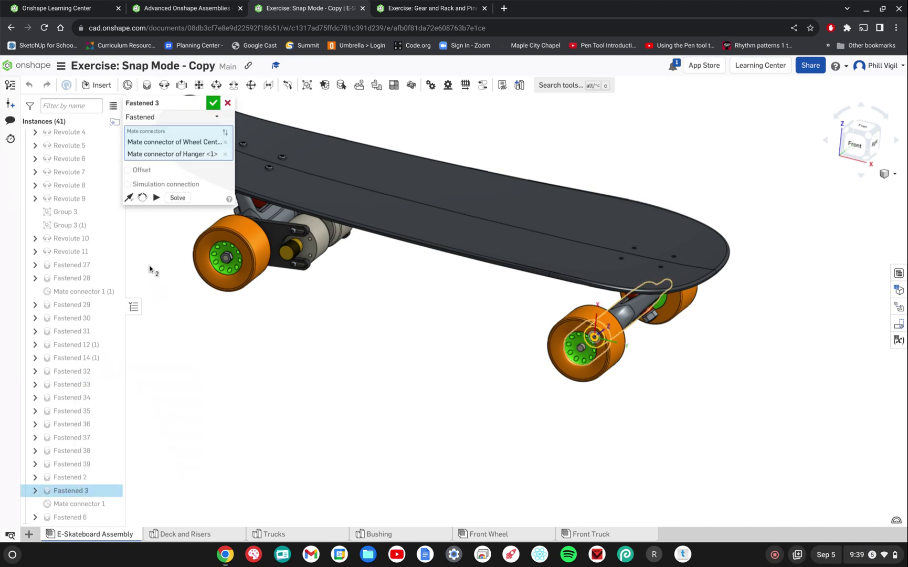
click(167, 120)
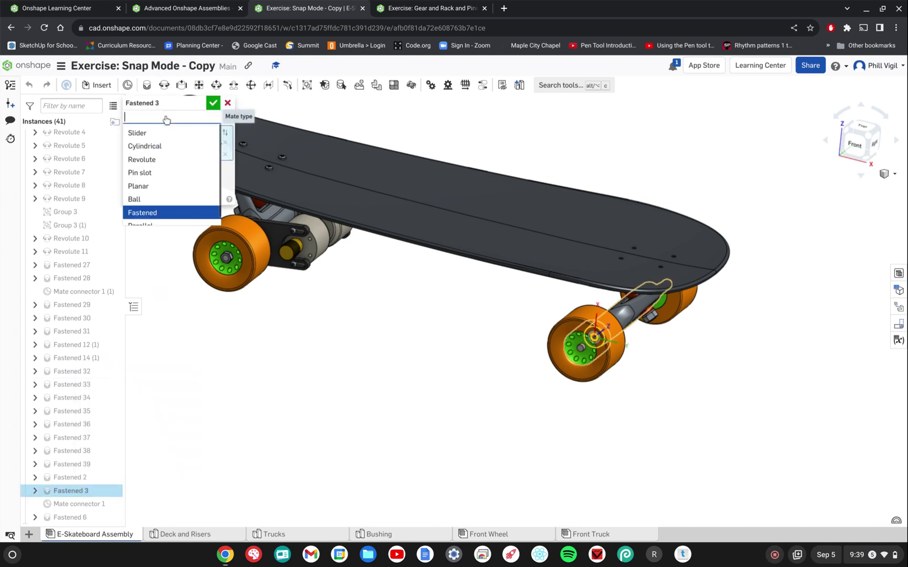
click(142, 159)
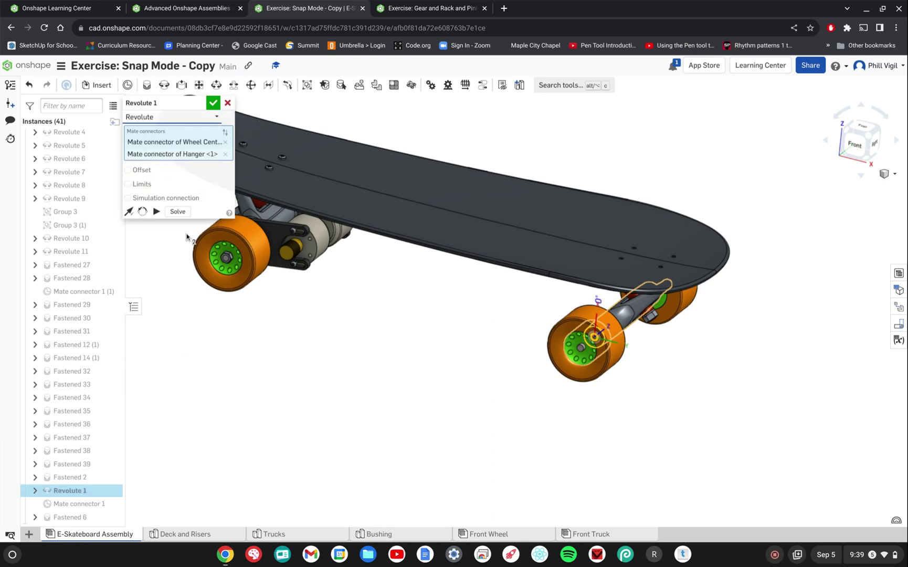
click(213, 102)
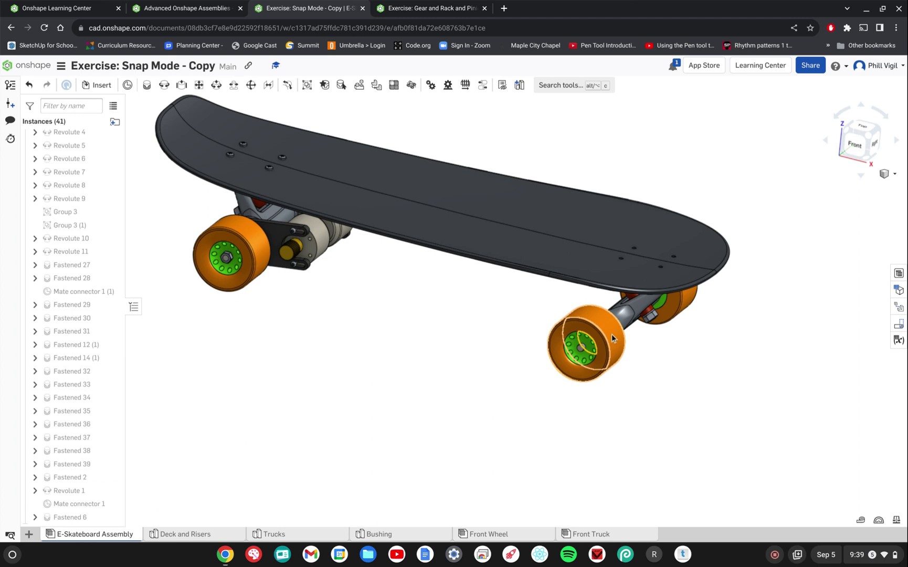
drag(611, 333, 669, 398)
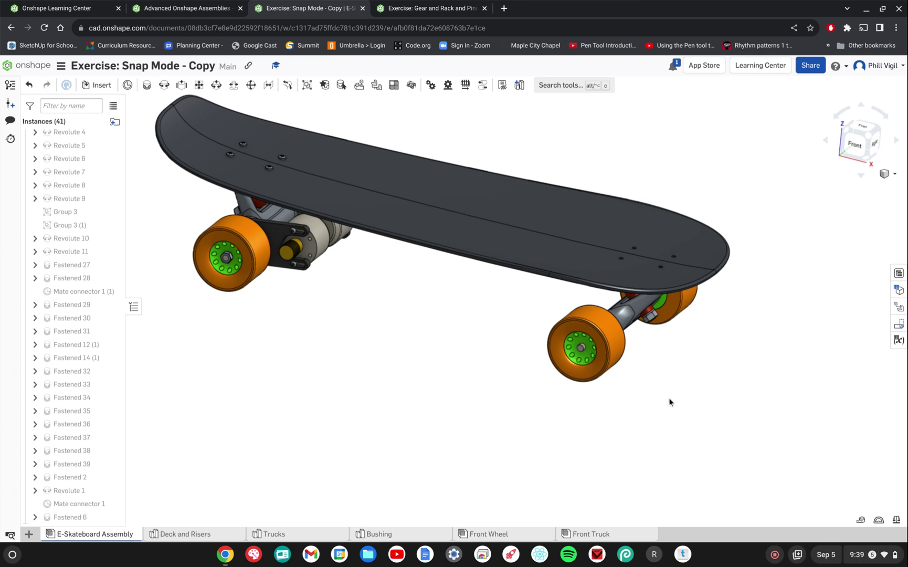
- Convert the second front wheel's Fastened 6 mate to a Revolute mate, spin that wheel to test it, and inspect the skateboard
right_drag(689, 393, 576, 399)
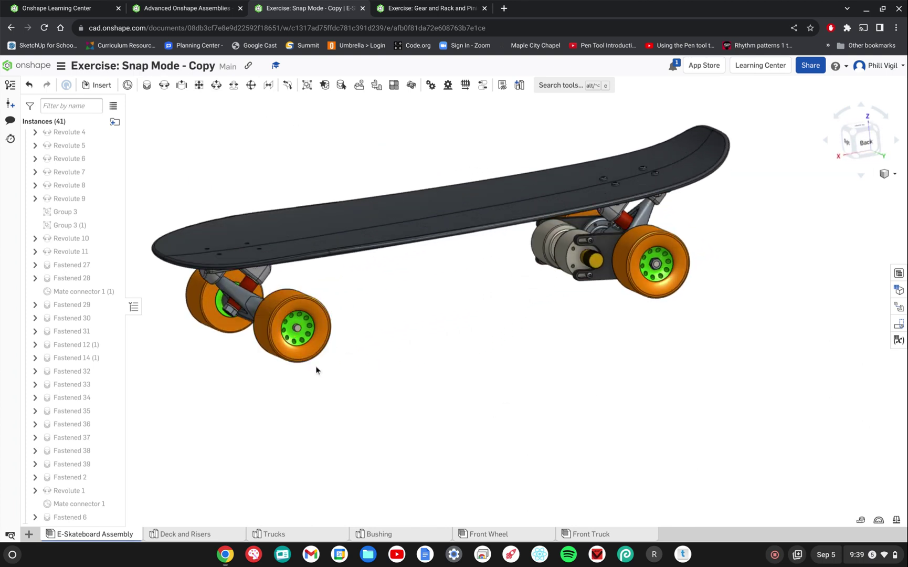
mouse_move(60, 517)
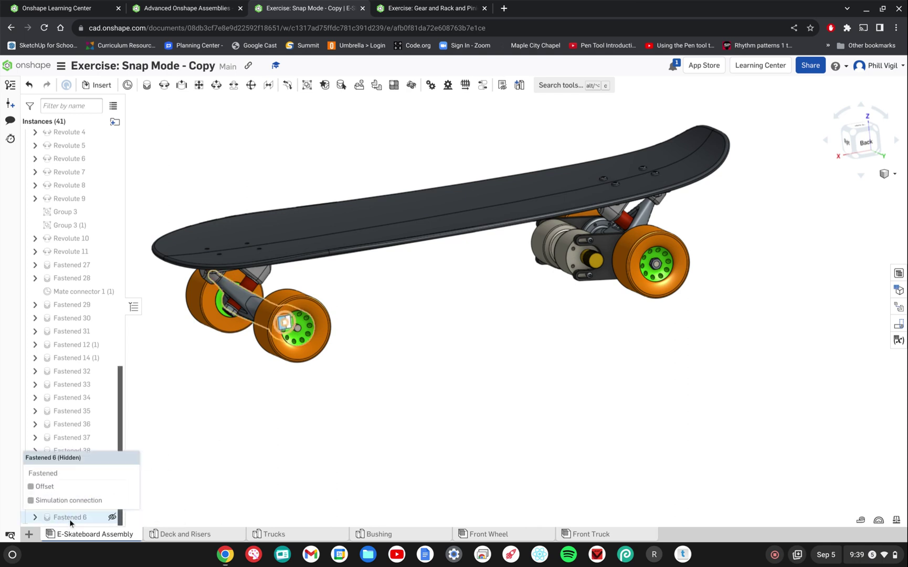
double_click(69, 519)
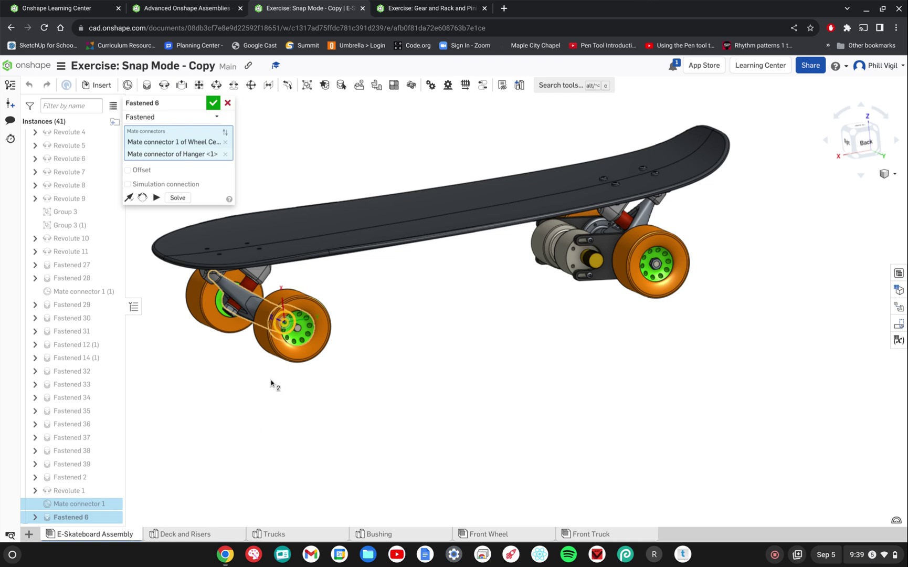
click(153, 121)
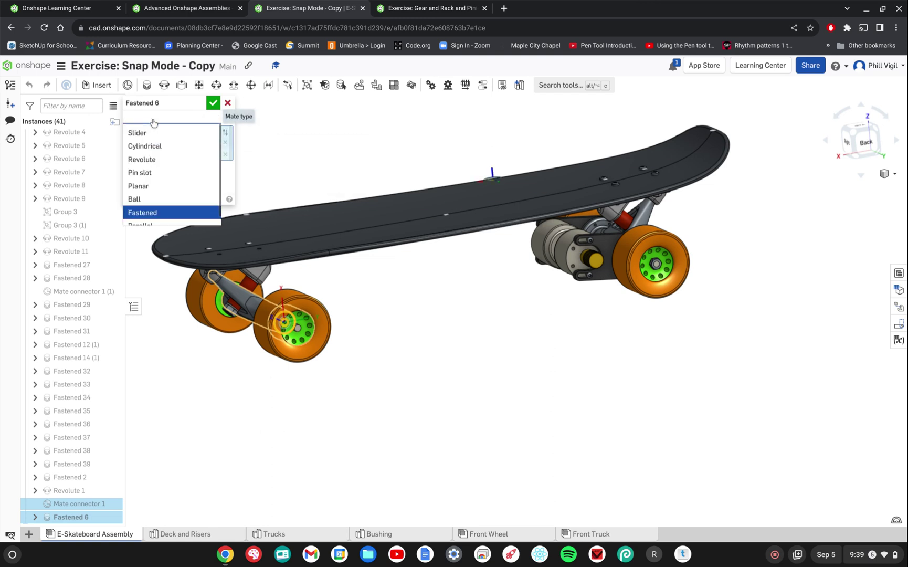
click(151, 159)
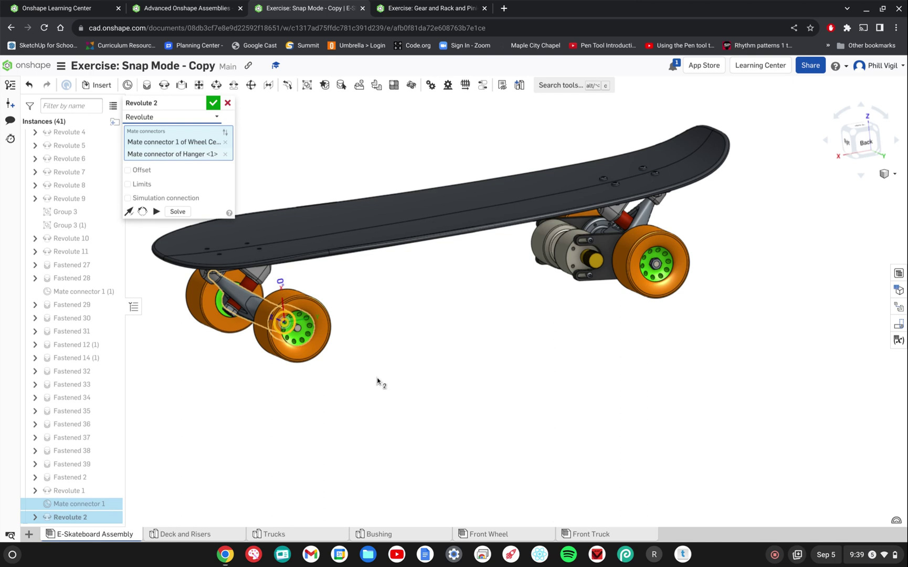
click(213, 103)
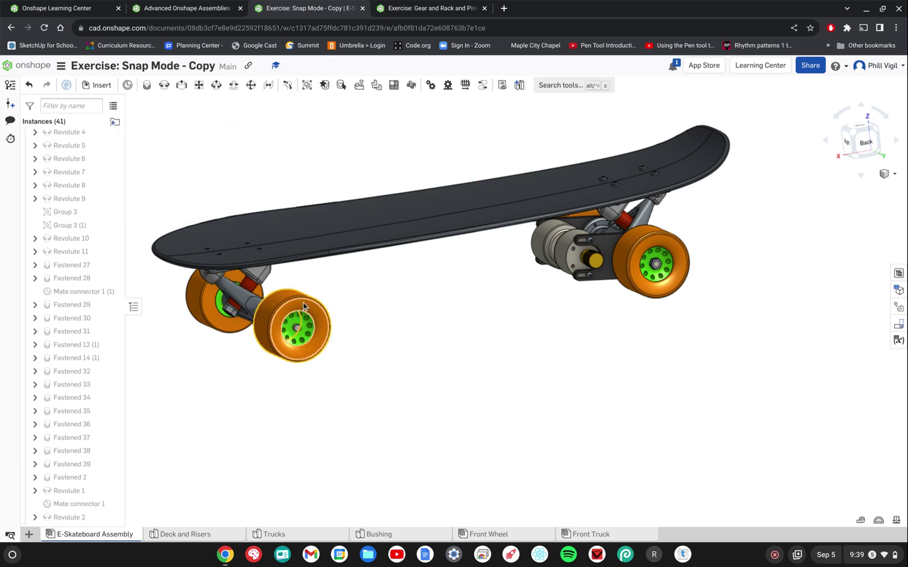
drag(304, 306, 284, 330)
right_drag(388, 347, 498, 371)
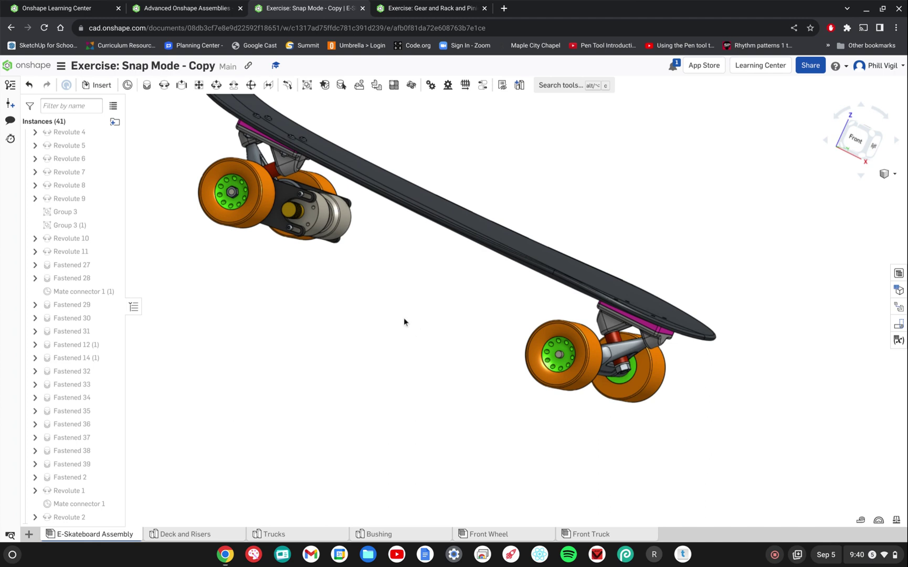